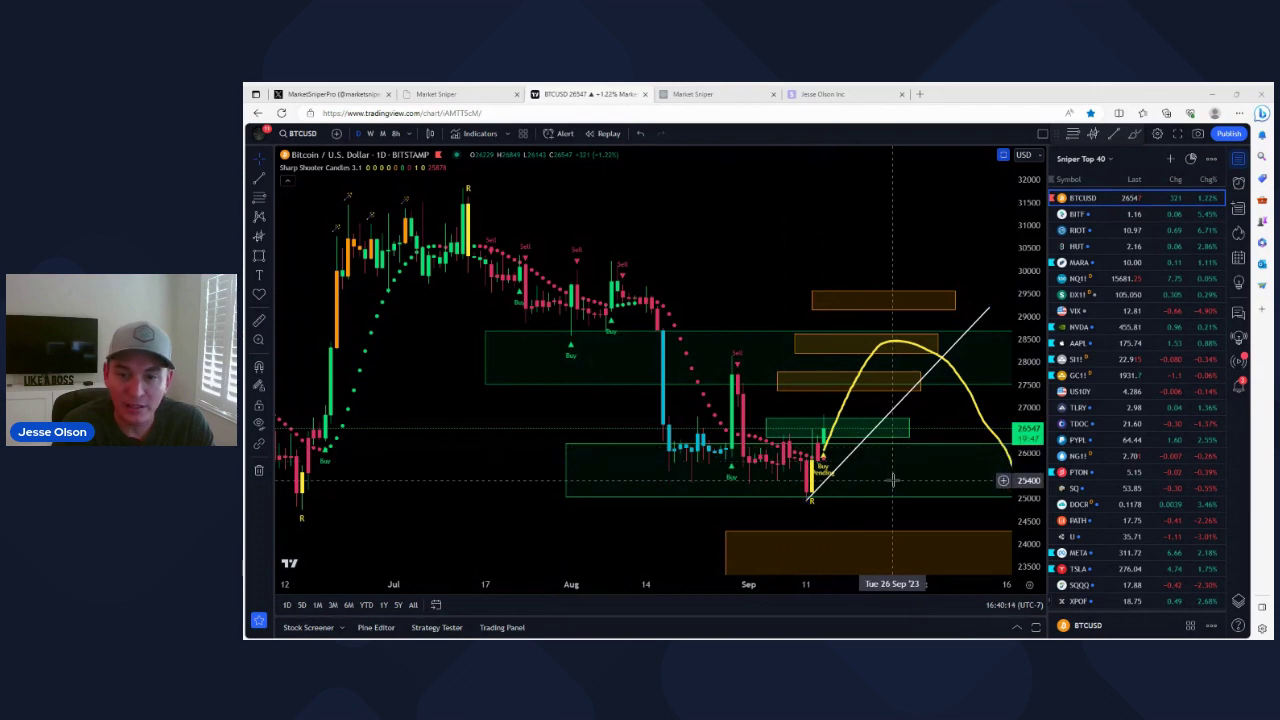
Pan the BTCUSD daily chart until the whole yellow projection path and November dates show.
left_click_drag(666, 223, 651, 211)
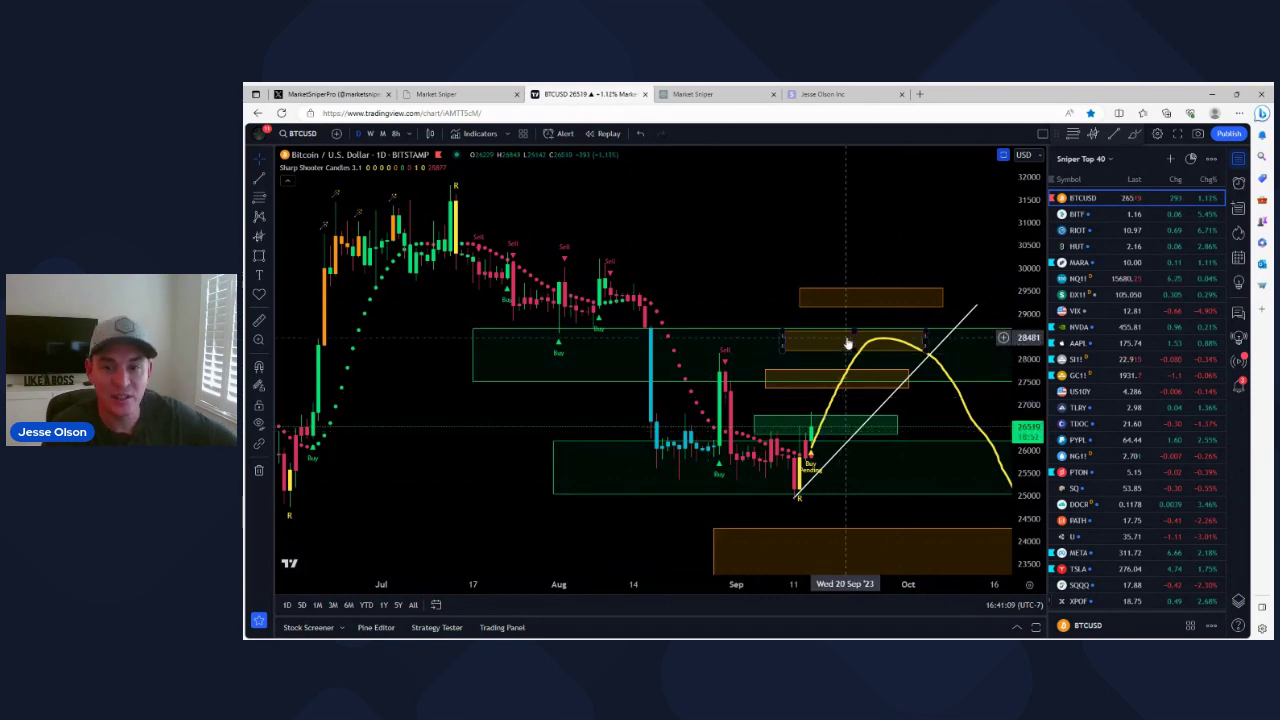
scroll(770, 210, "right", 2)
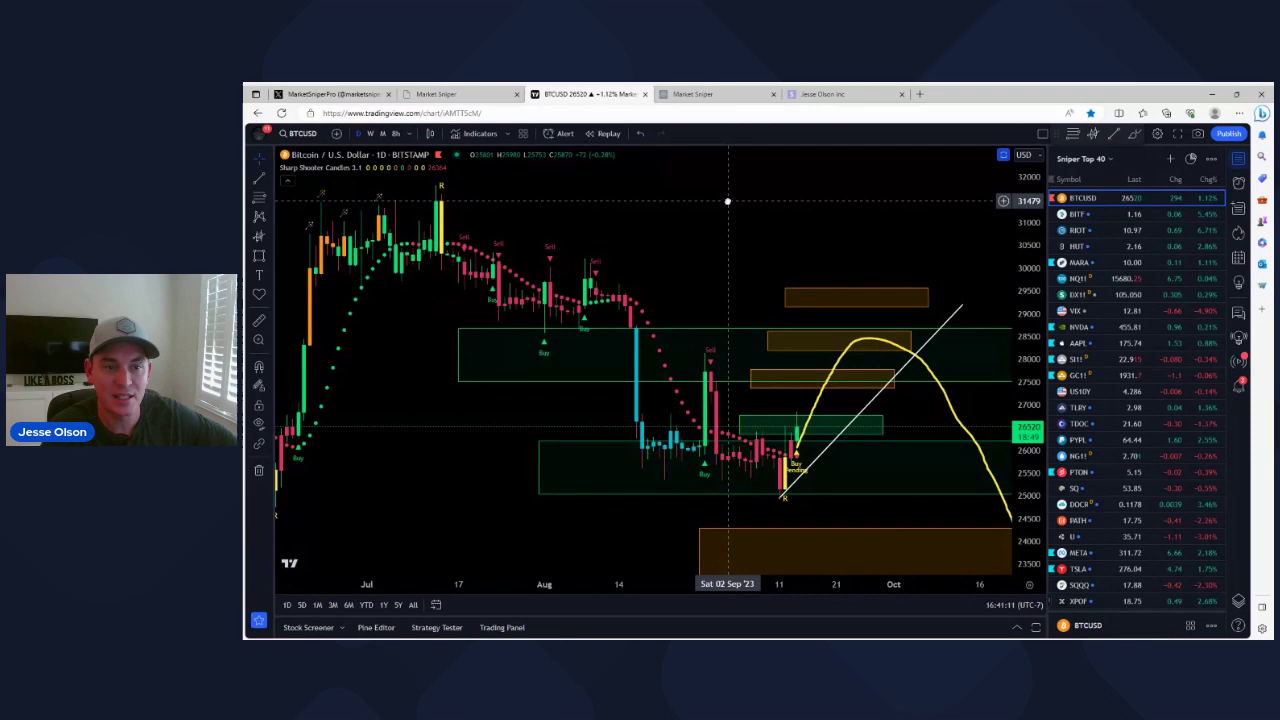
left_click_drag(727, 201, 666, 197)
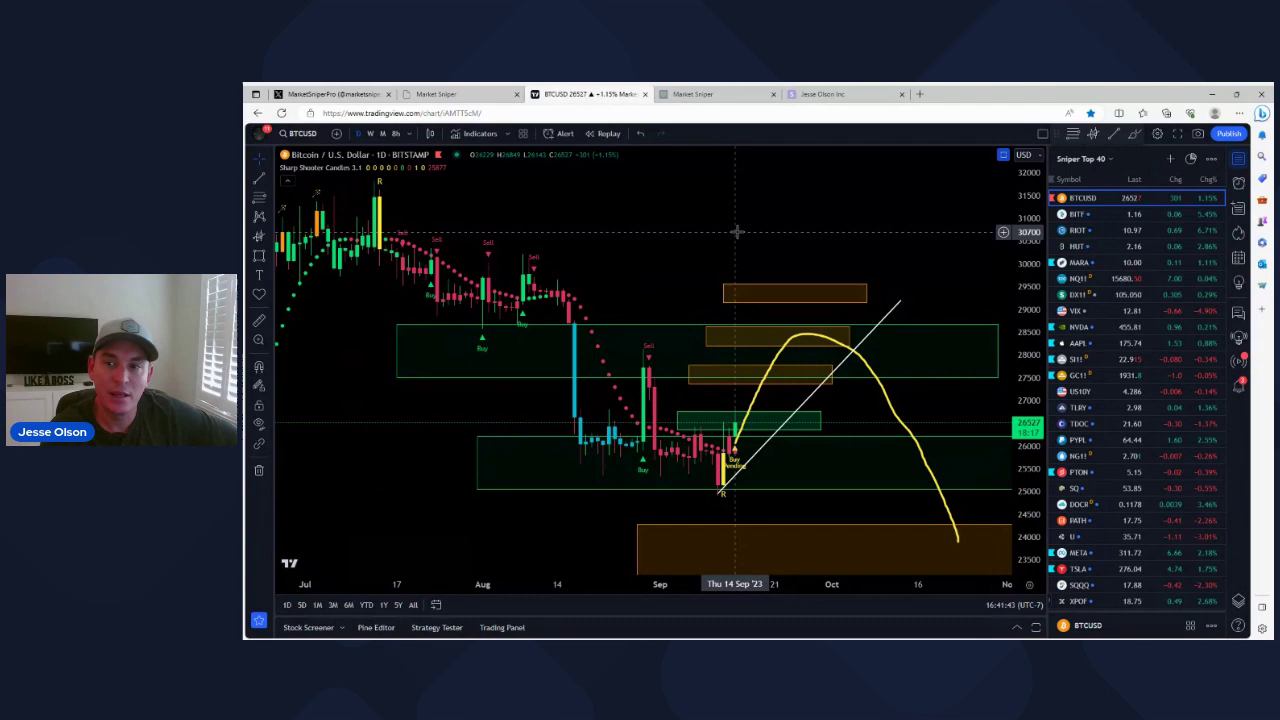
Switch to Bitfarms (BITF) and frame its downtrend line and four orange zones.
left_click(1099, 214)
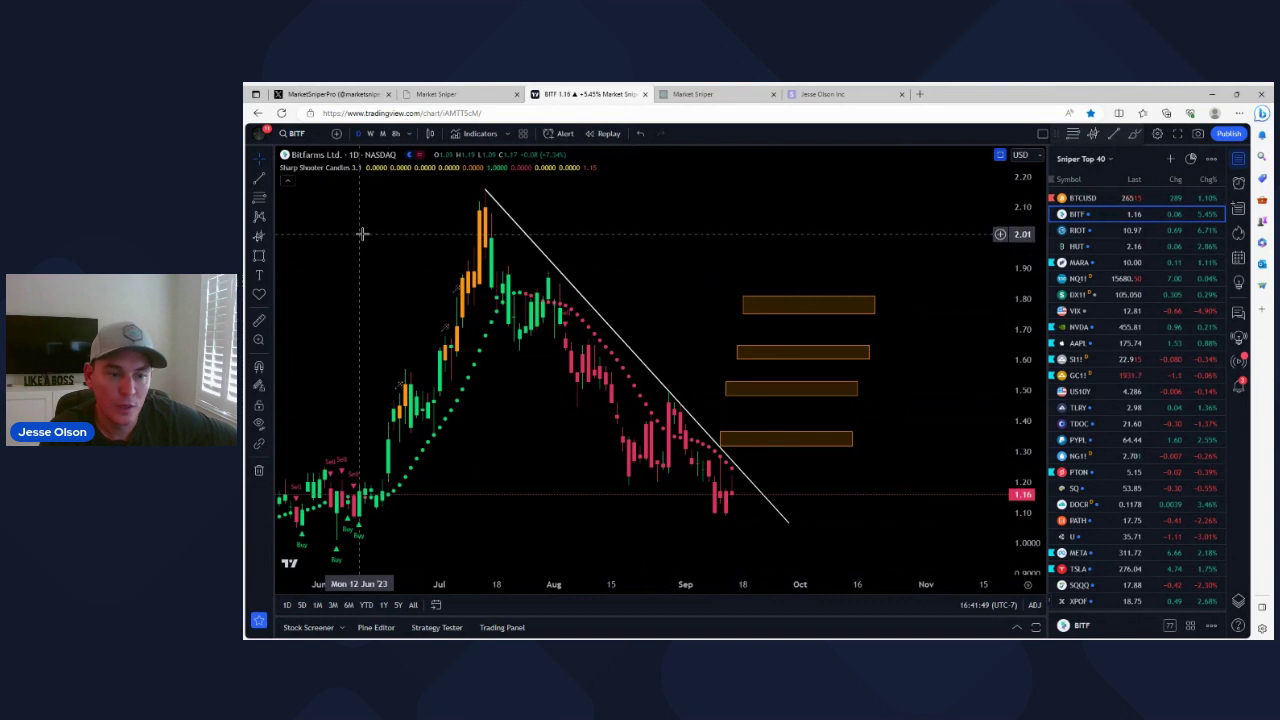
left_click_drag(363, 231, 477, 215)
scroll(477, 215, "up", 3)
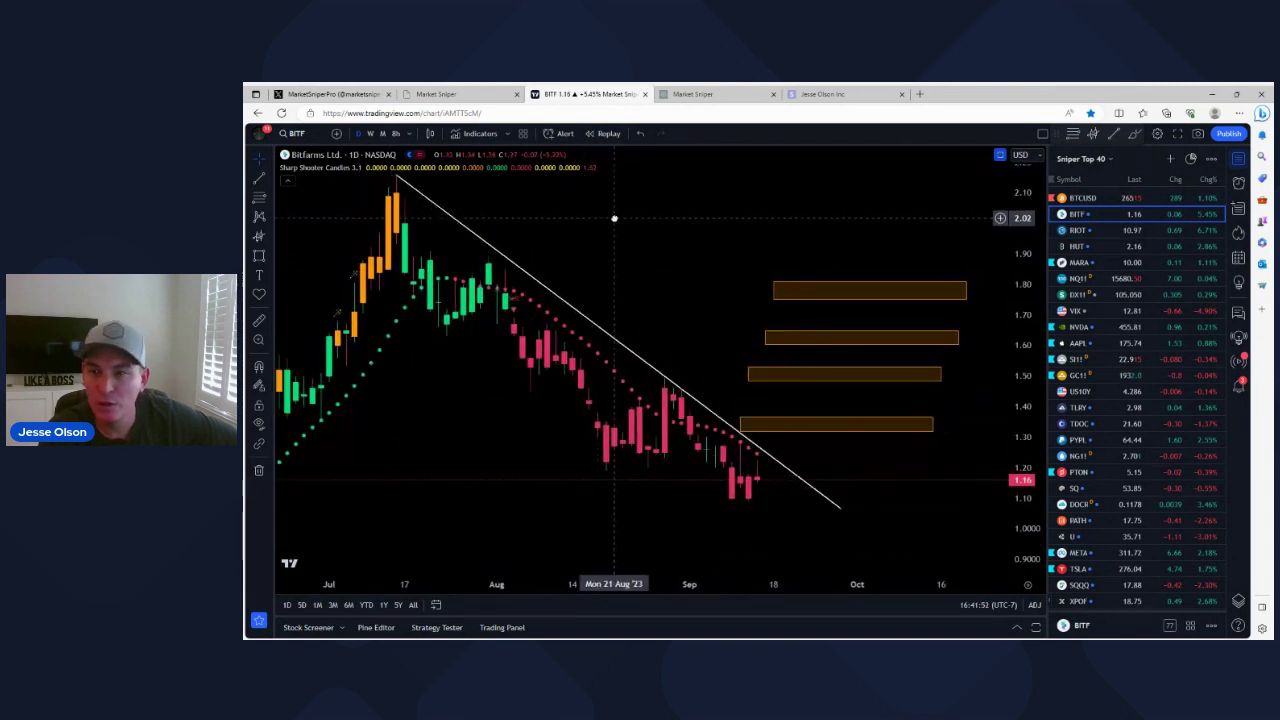
mouse_move(614, 214)
left_mouse_down()
mouse_move(731, 217)
mouse_move(607, 220)
left_mouse_up()
scroll(689, 220, "down", 1)
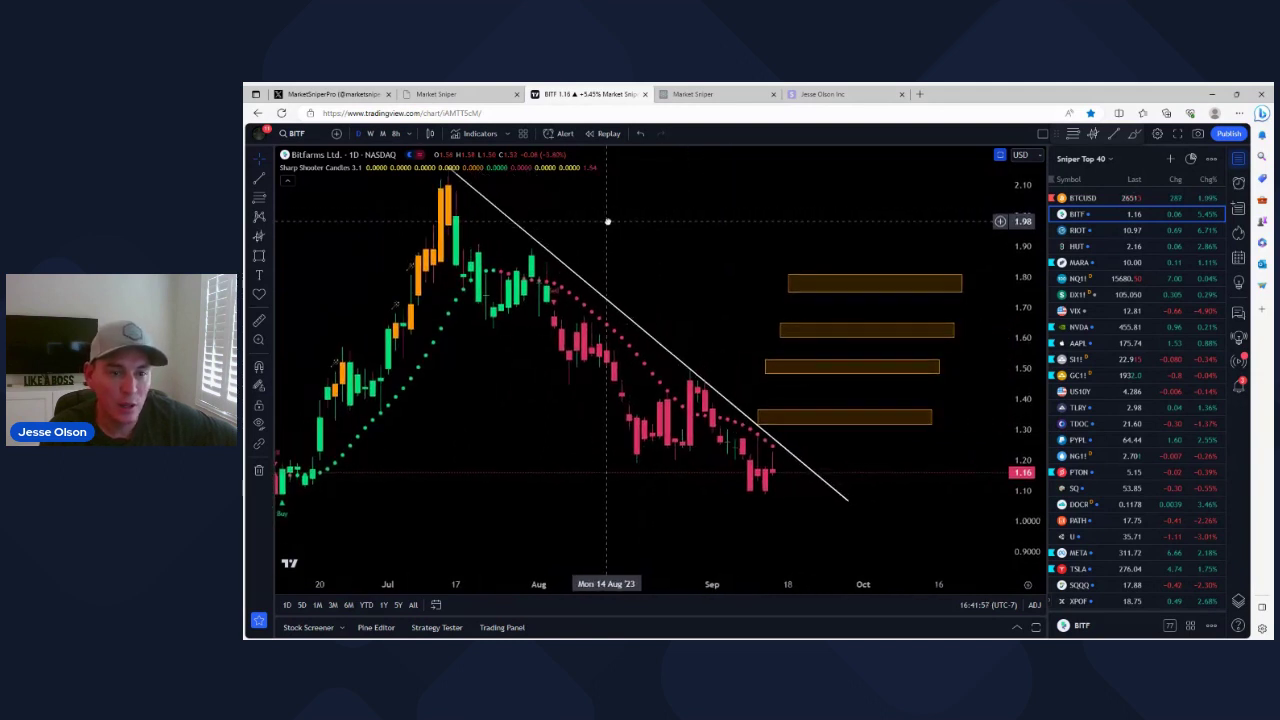
left_click_drag(746, 226, 741, 240)
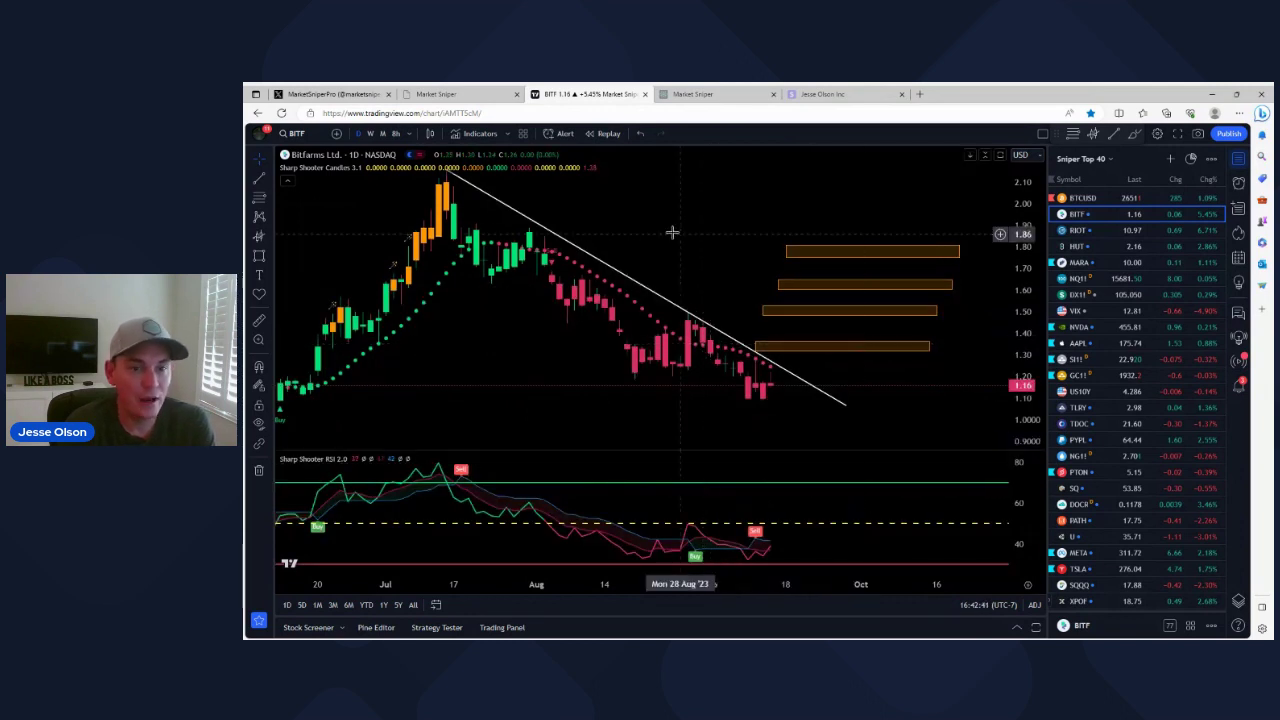
left_click_drag(673, 237, 674, 250)
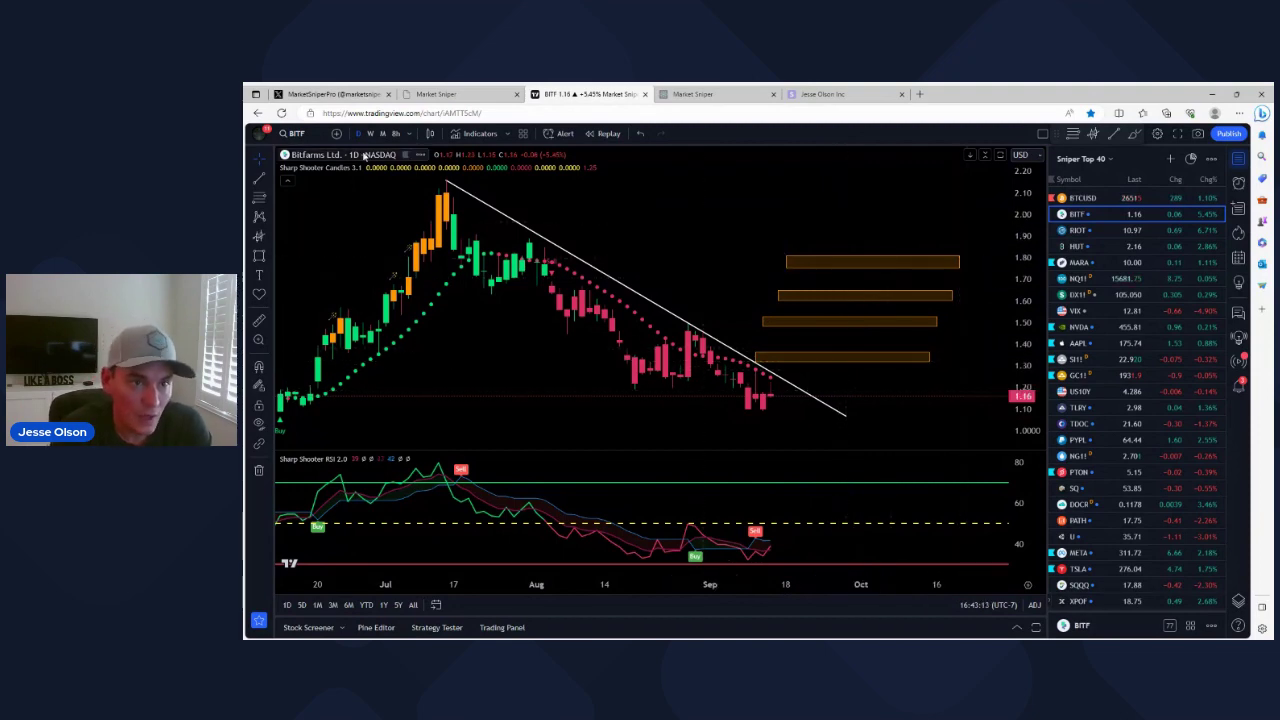
View BITF on weekly candles, then switch to Riot Platforms (RIOT).
left_click(369, 135)
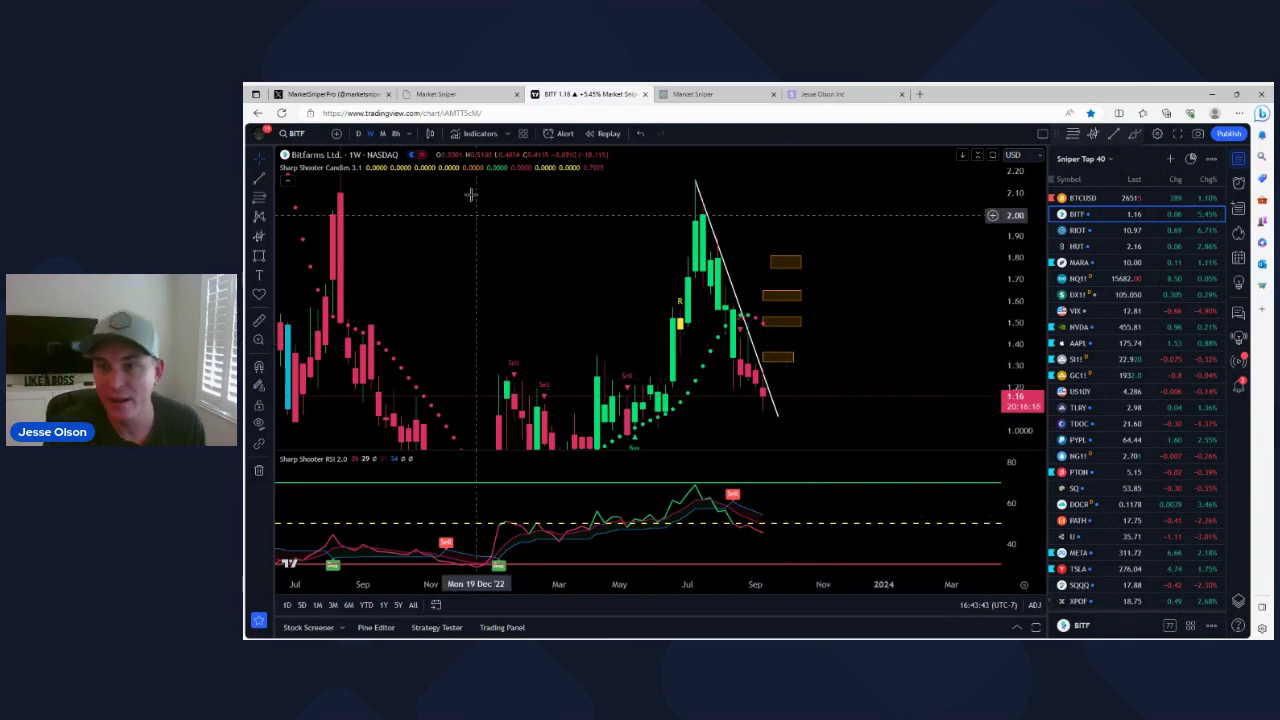
left_click(1090, 231)
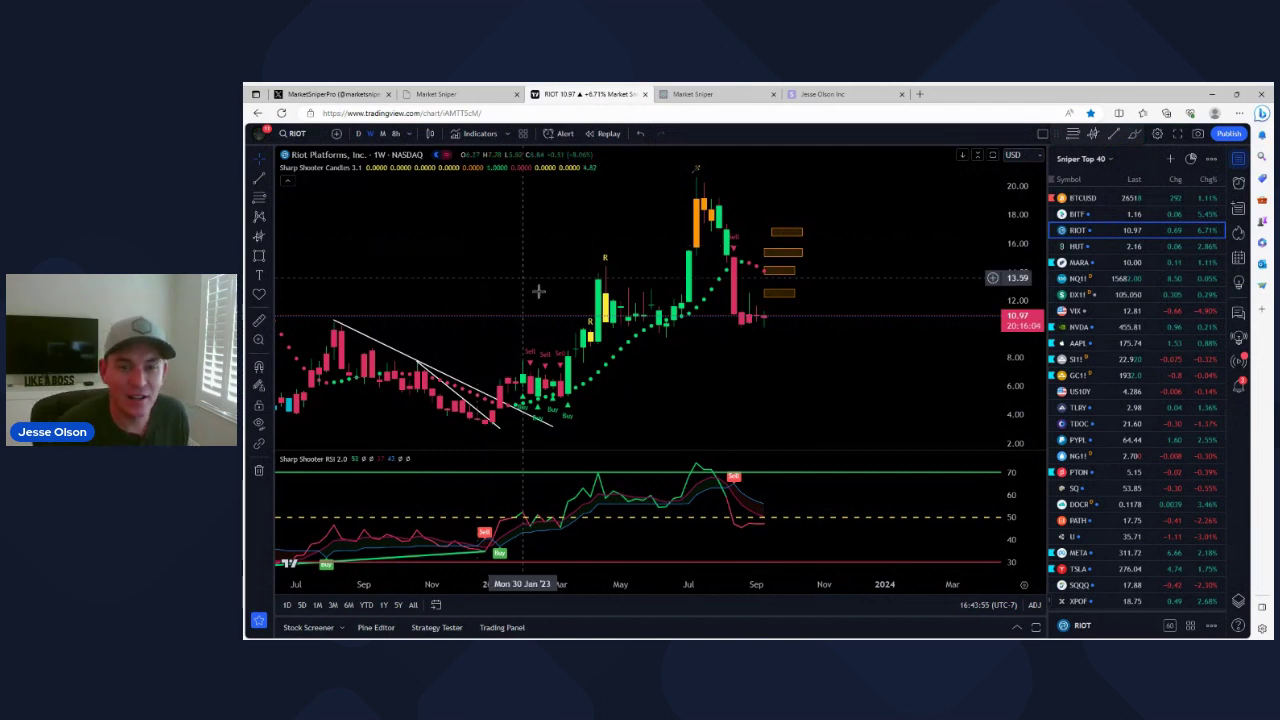
Nudge the weekly RIOT chart, then switch it to daily candles and zoom out.
left_click_drag(520, 251, 537, 258)
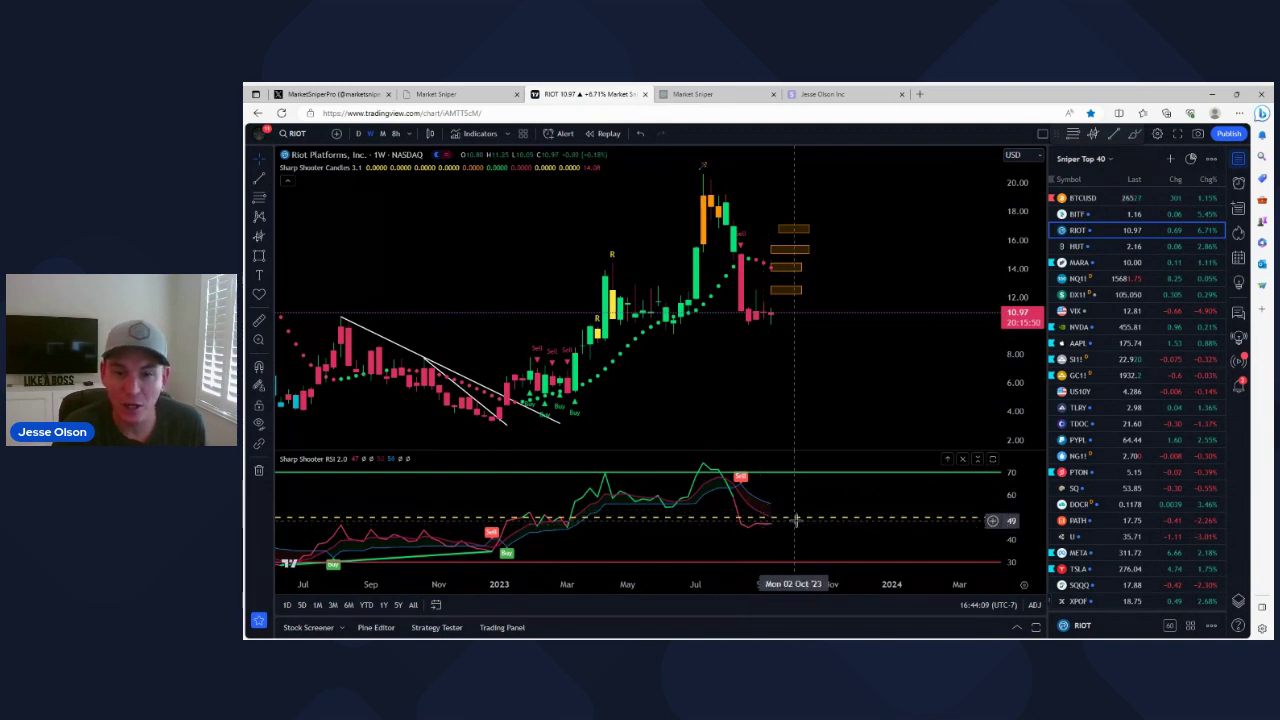
left_click_drag(827, 397, 831, 400)
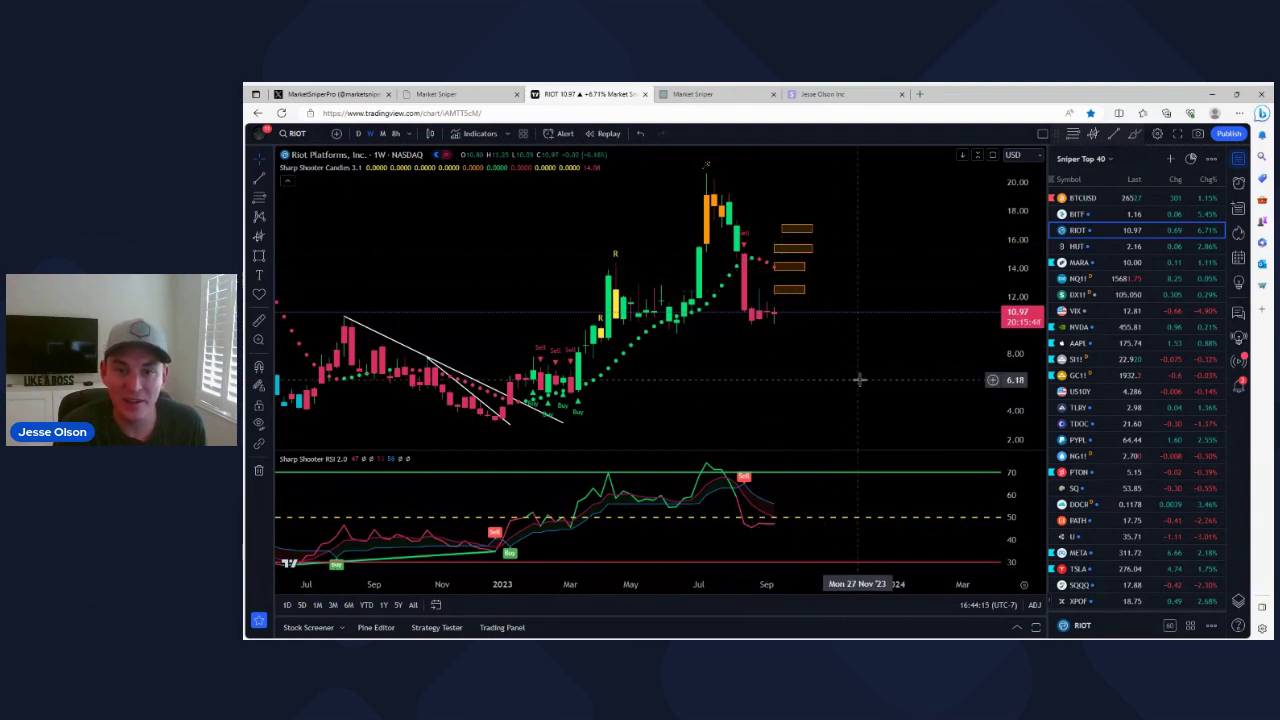
left_click(358, 133)
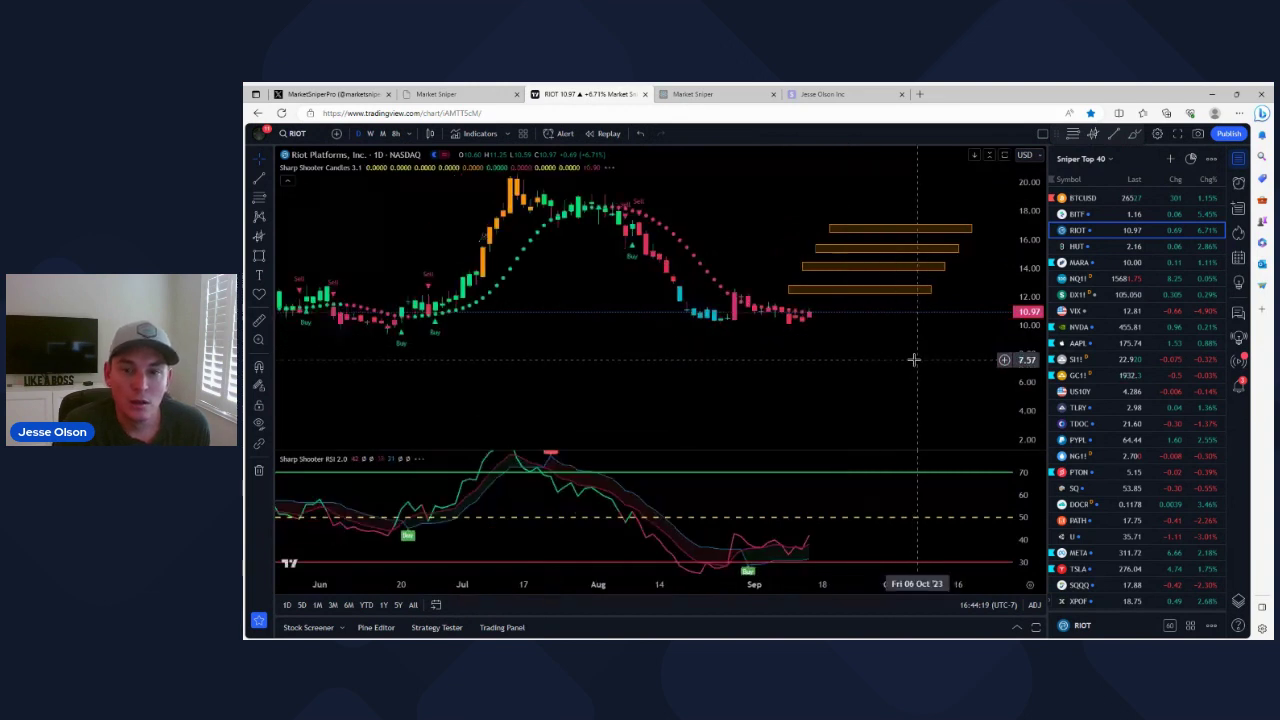
scroll(755, 245, "down", 1)
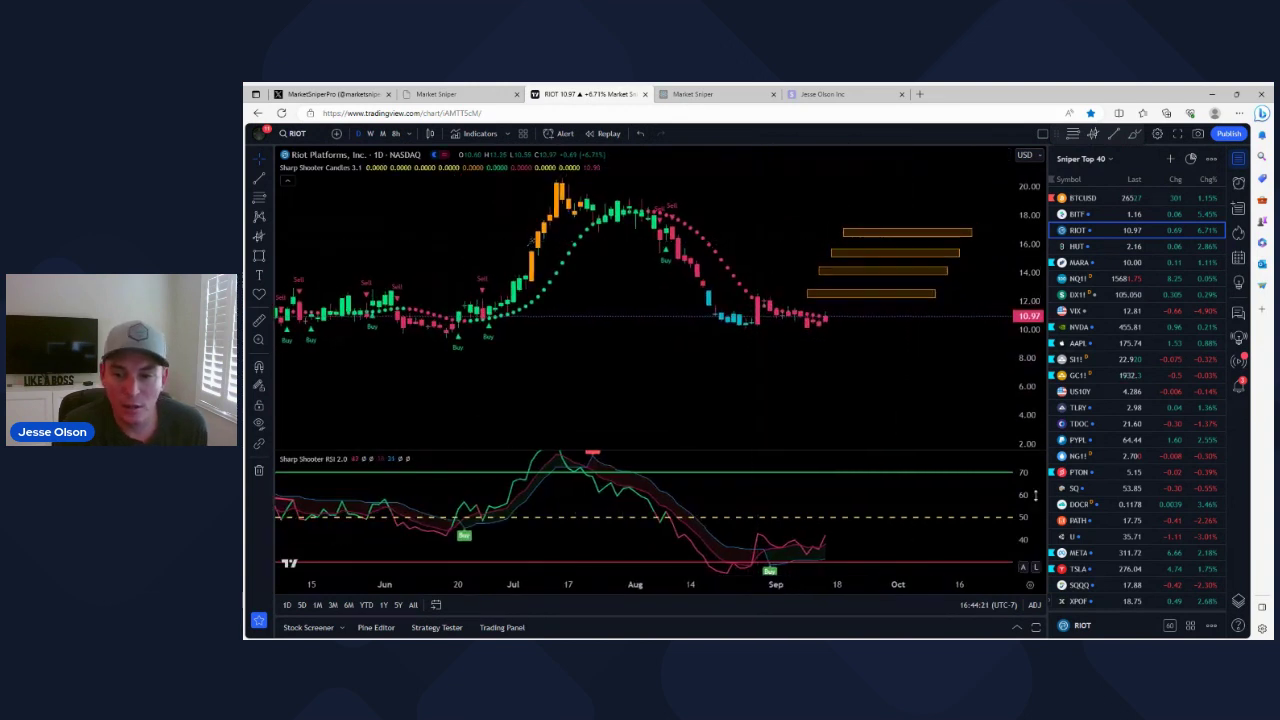
Compress the RSI pane's vertical scale to flatten its lines, then pan the daily chart.
left_click_drag(1035, 495, 1035, 506)
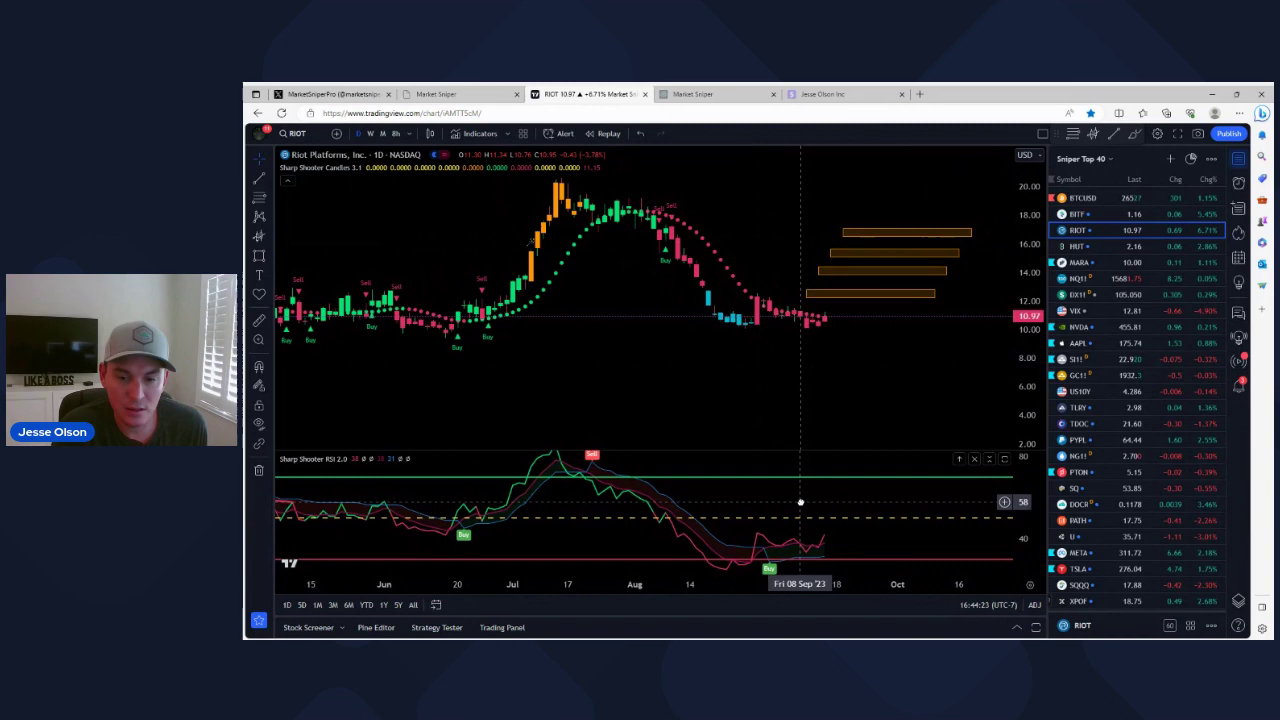
left_click_drag(1027, 487, 1033, 497)
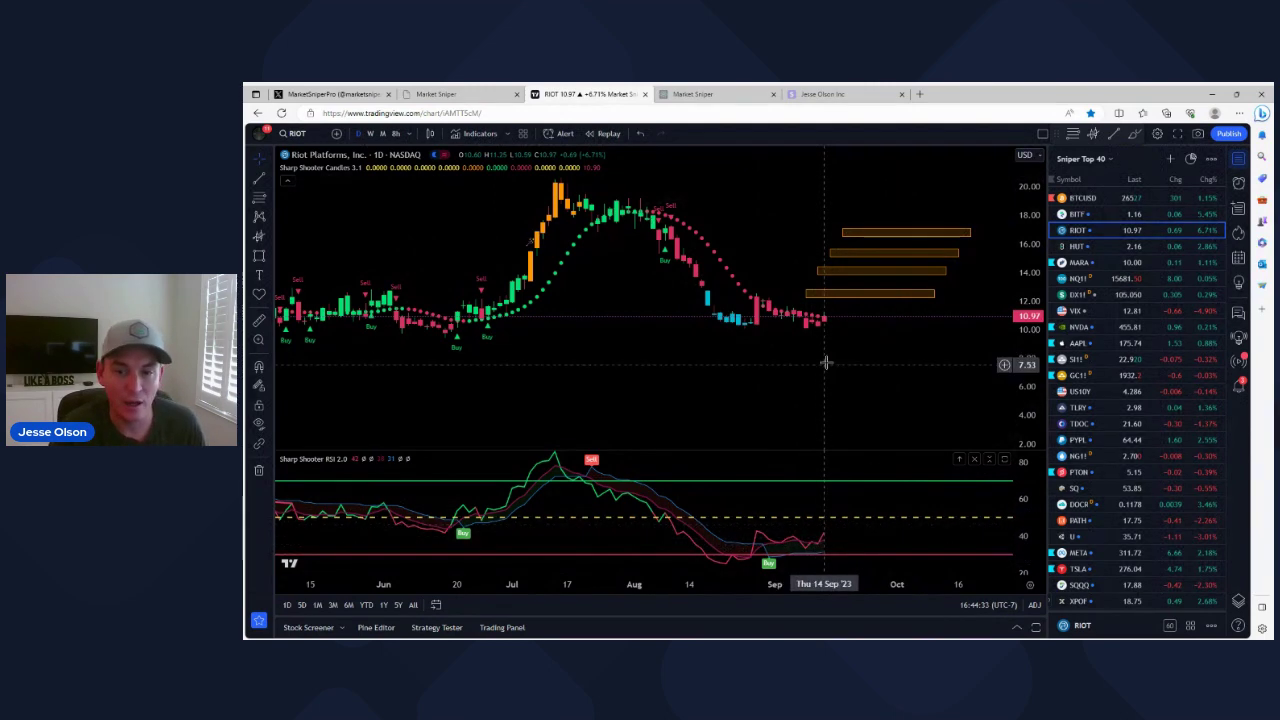
scroll(857, 394, "right", 1)
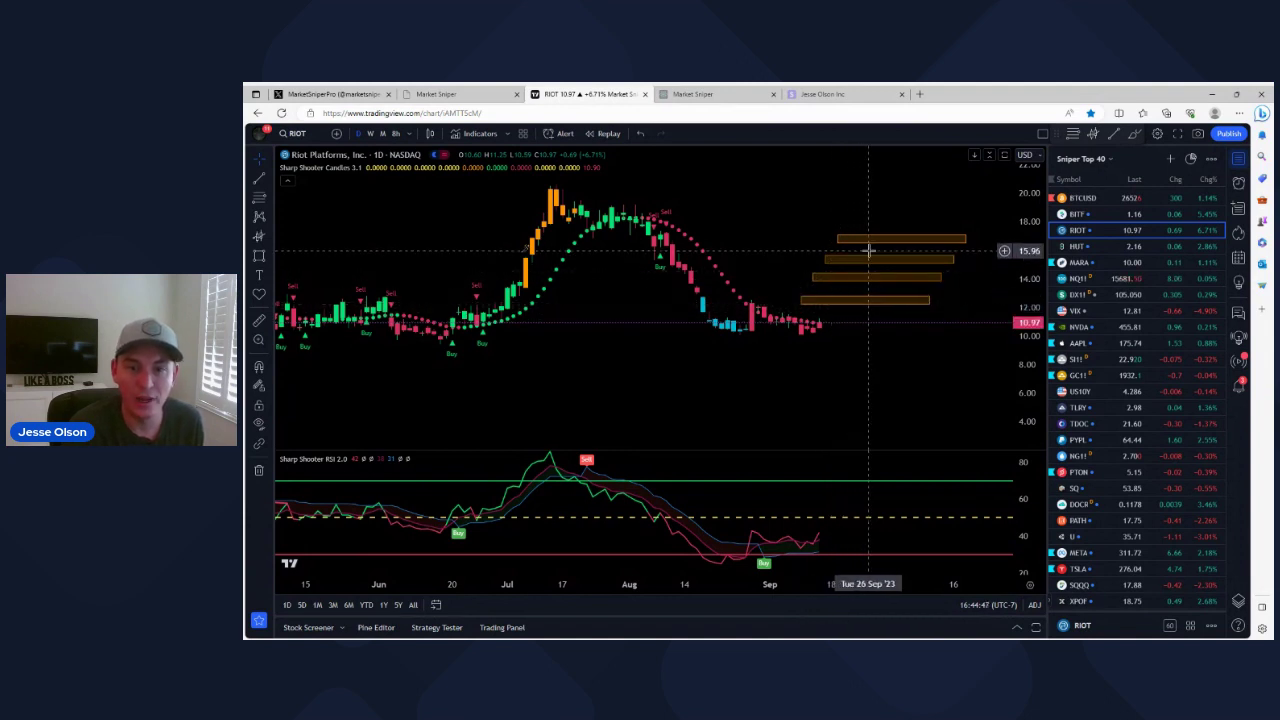
left_click_drag(783, 213, 768, 217)
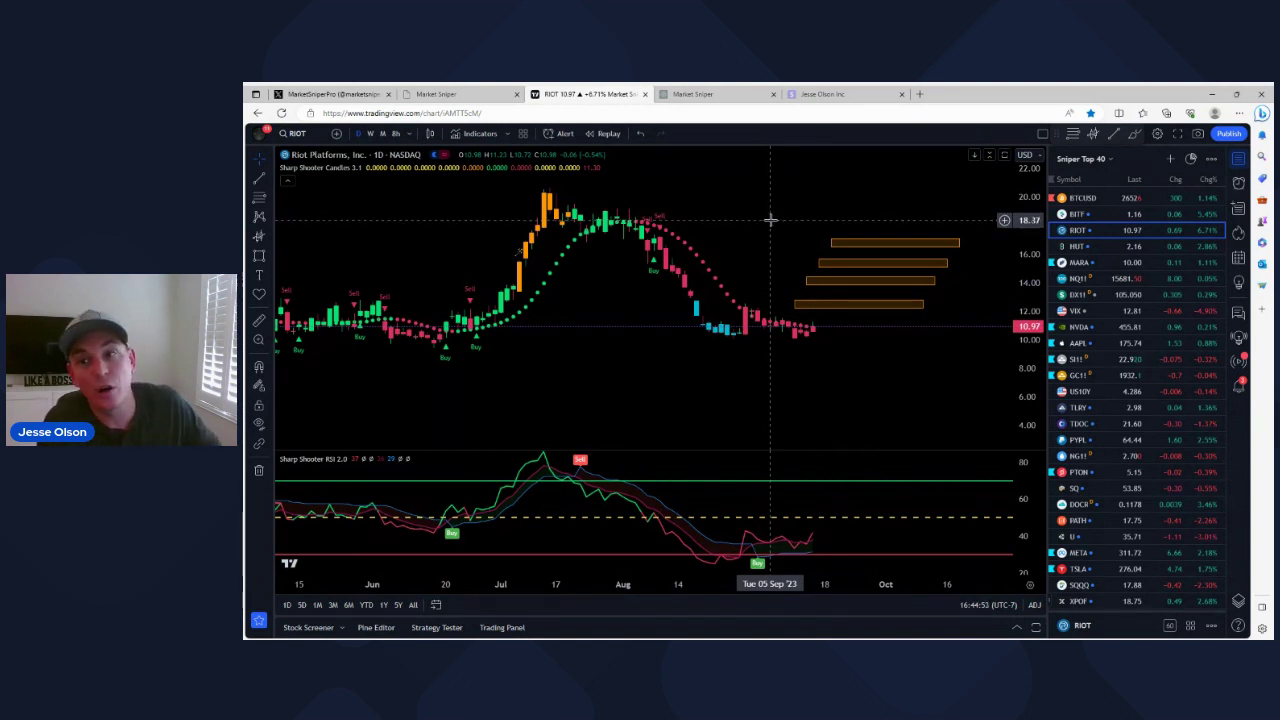
Switch to Hut 8 (HUT), compress its price scale, and measure the mid-June to July rally.
left_click(1083, 248)
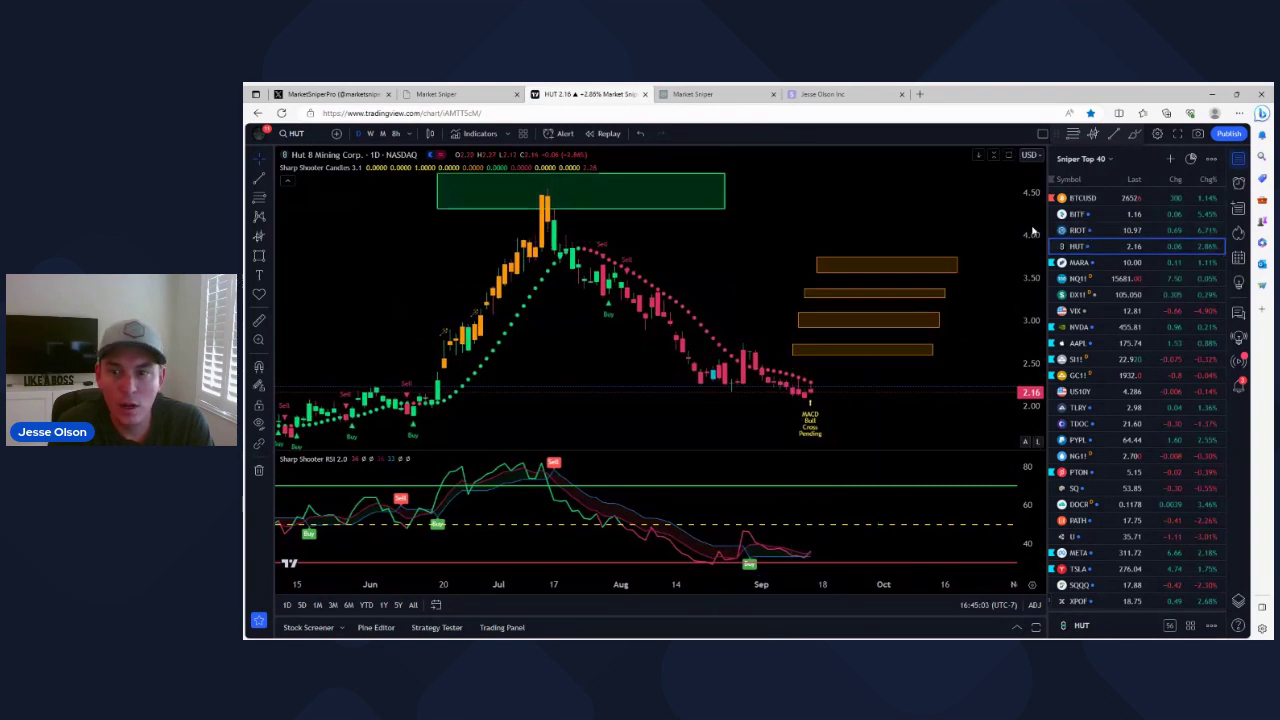
left_click_drag(1031, 232, 1031, 250)
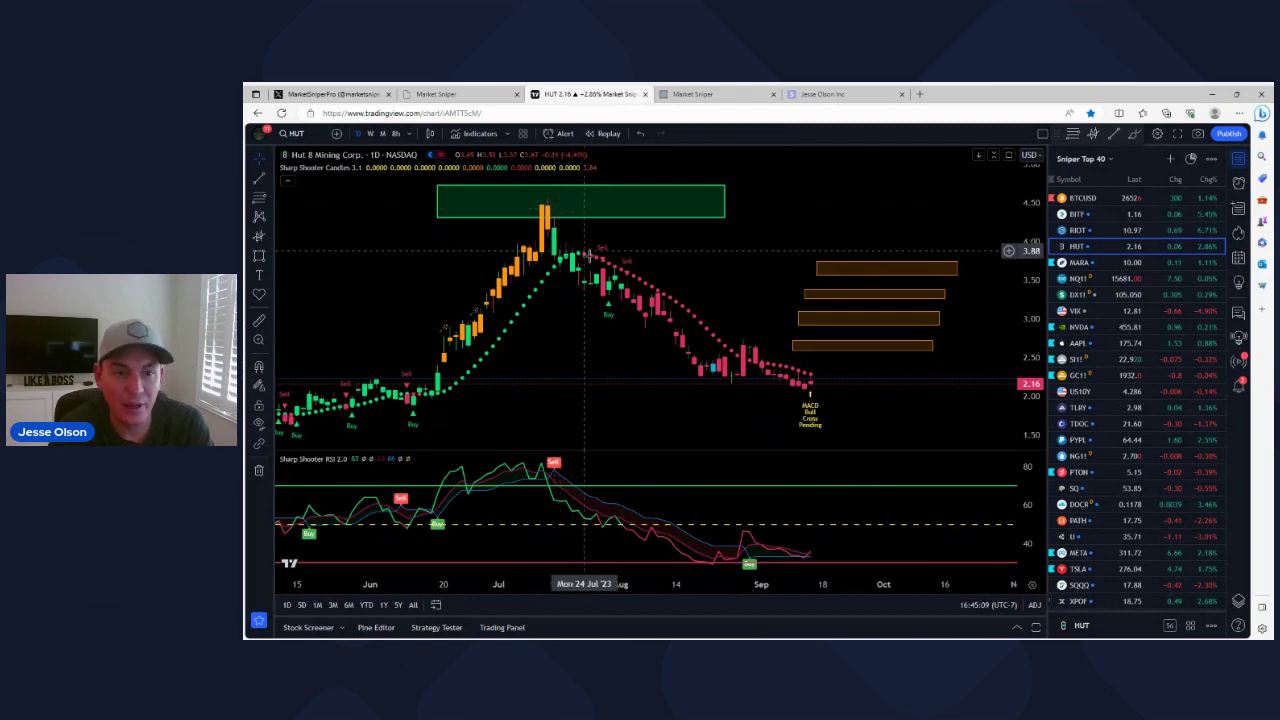
left_click(259, 321)
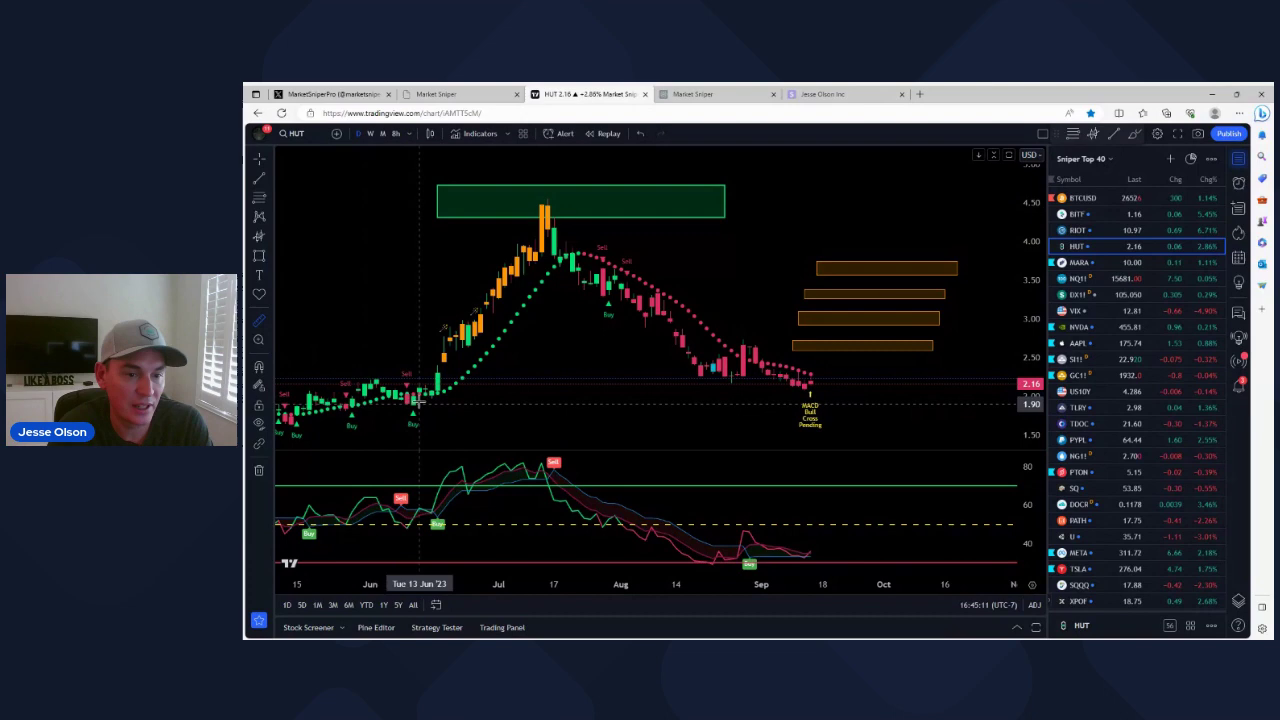
left_click(420, 395)
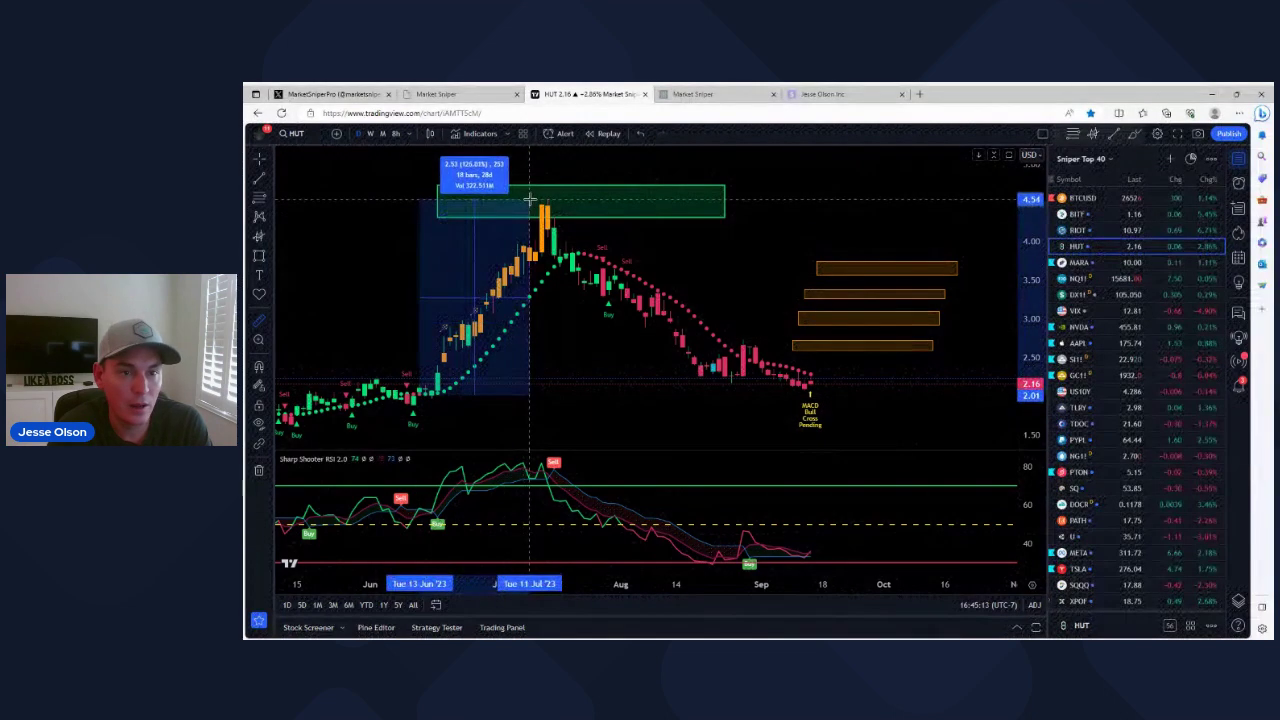
left_click(530, 199)
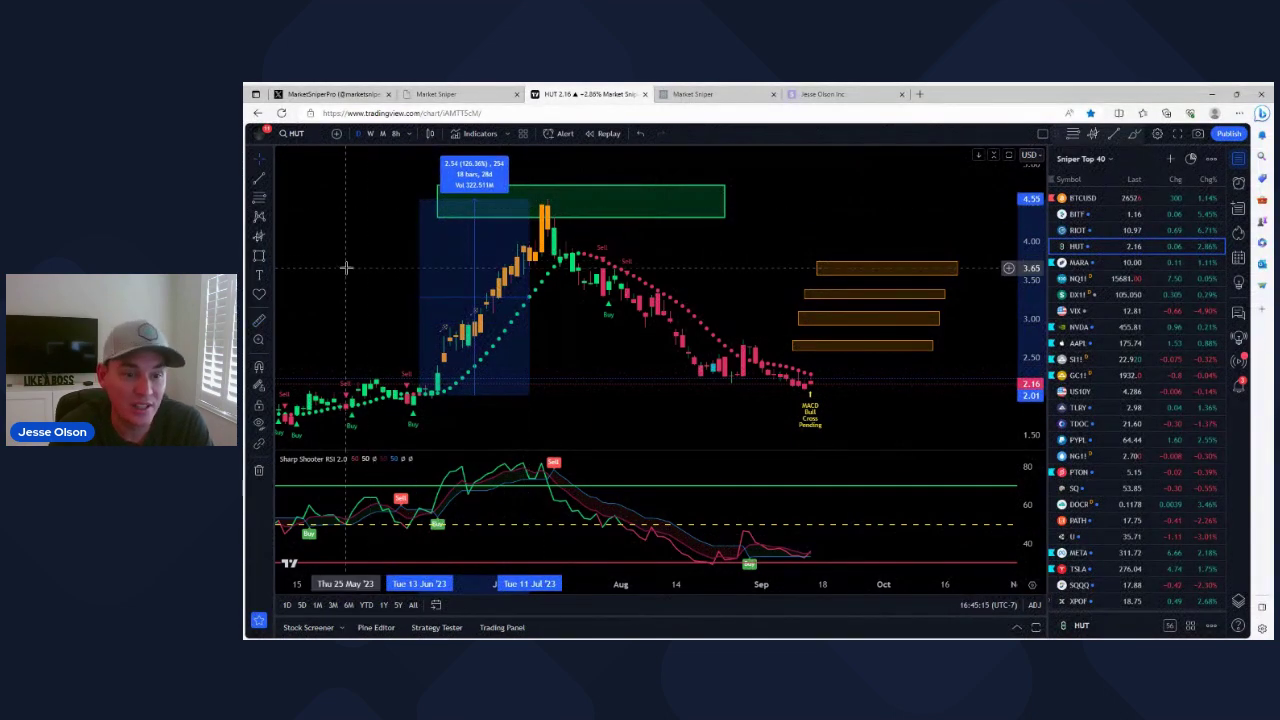
left_click(405, 335)
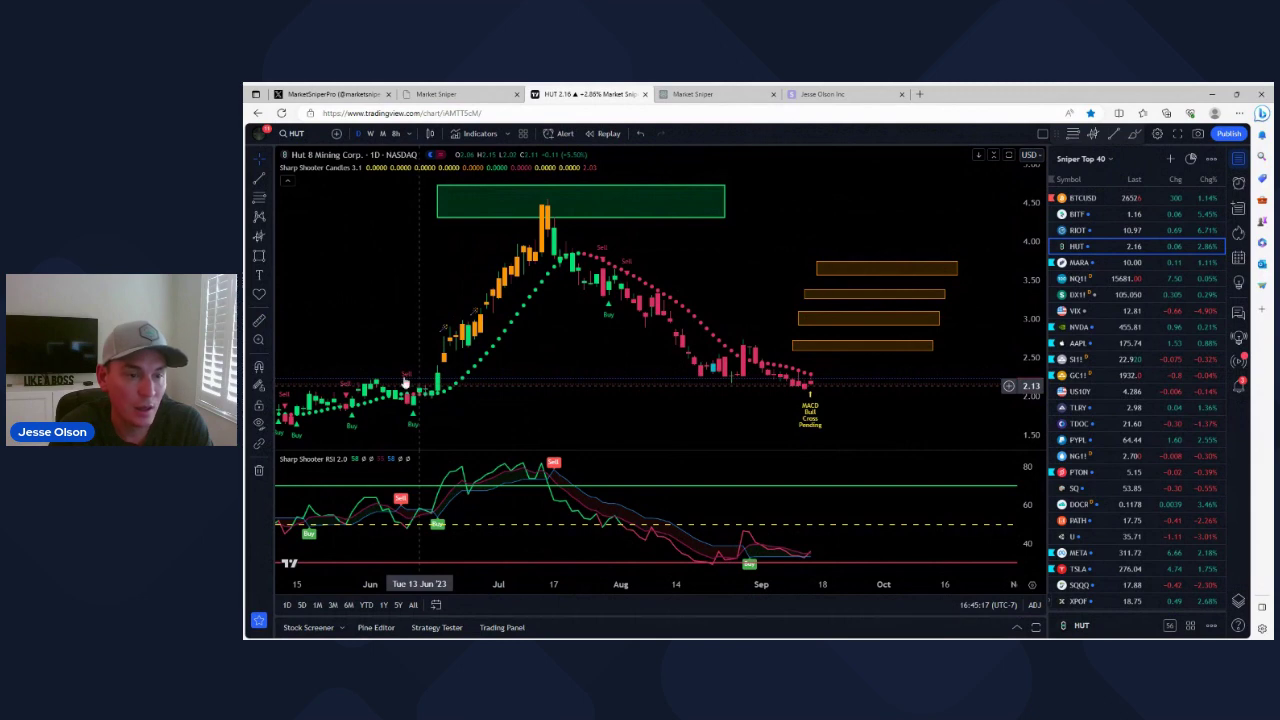
Re-measure the rally from the June 12 low to the July peak, then clear it.
left_click(260, 321)
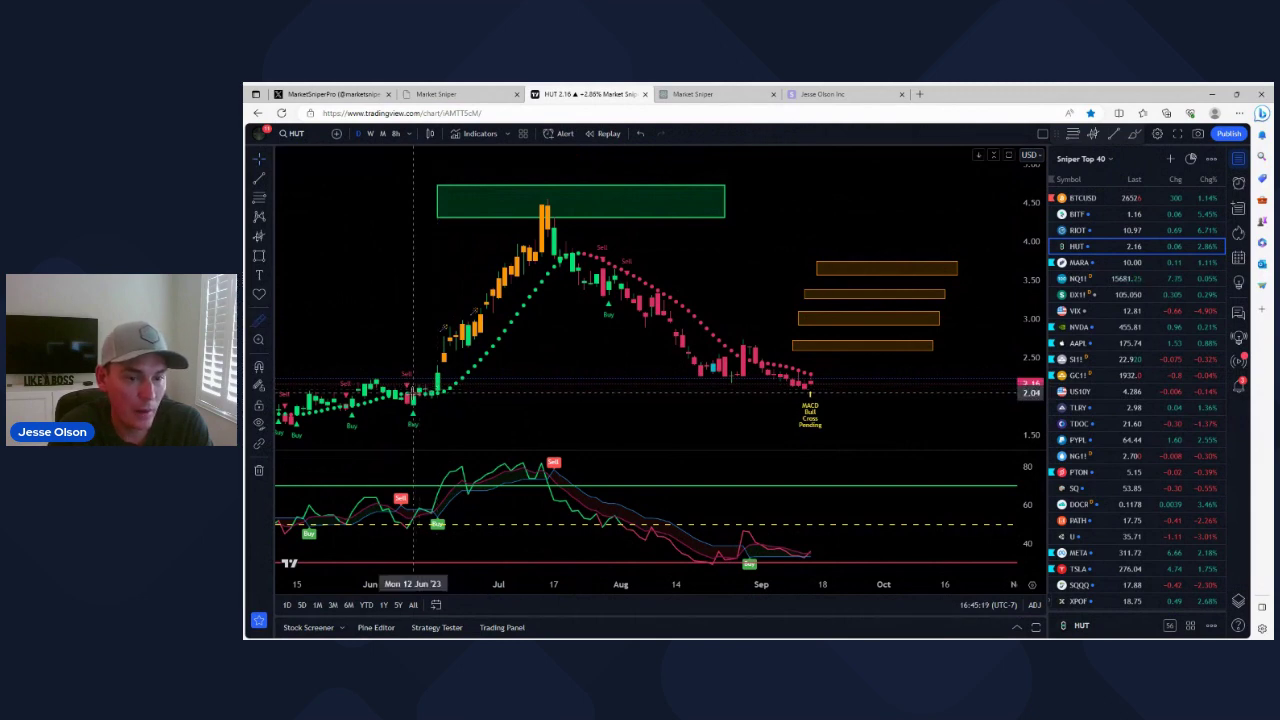
left_click(413, 397)
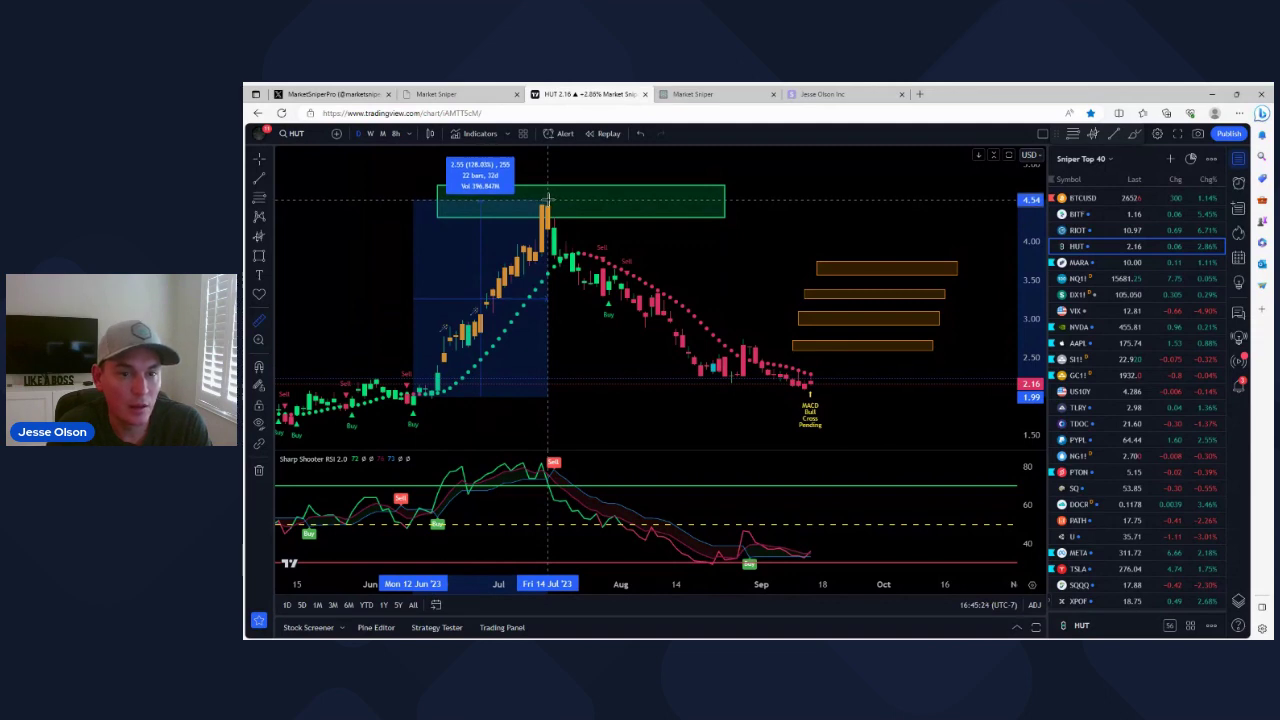
left_click(547, 200)
left_click(362, 260)
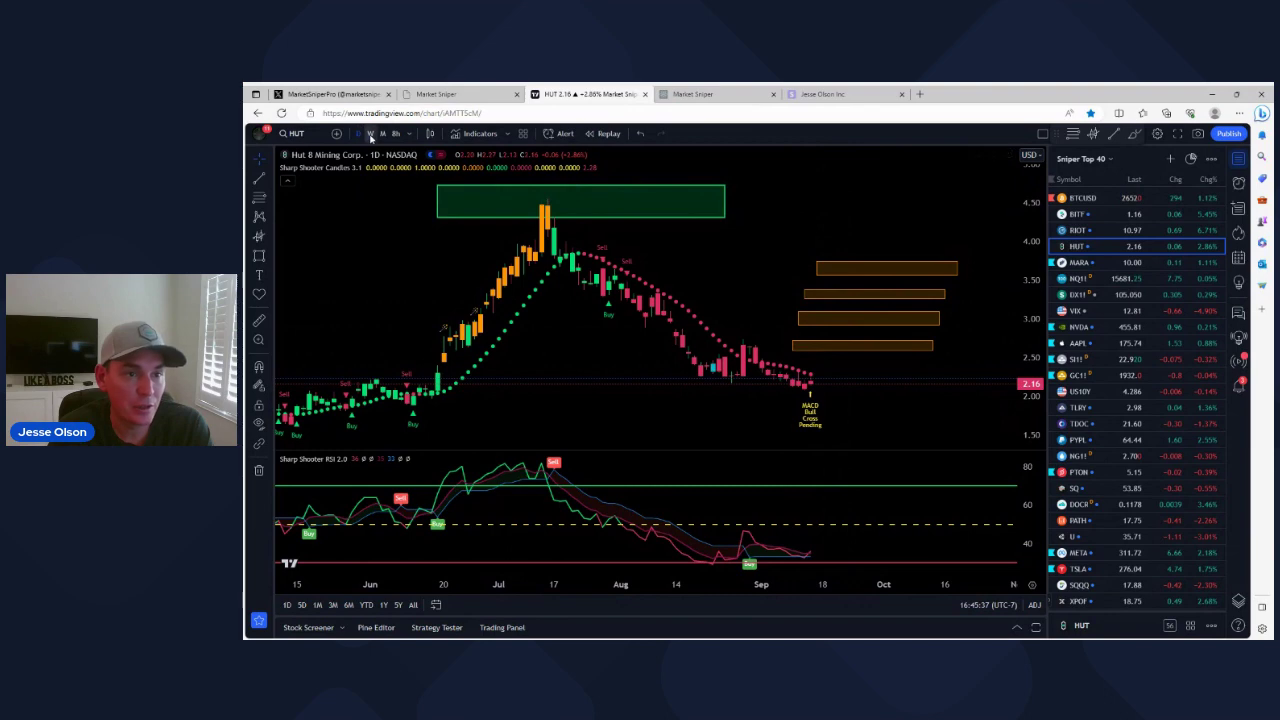
left_click(370, 134)
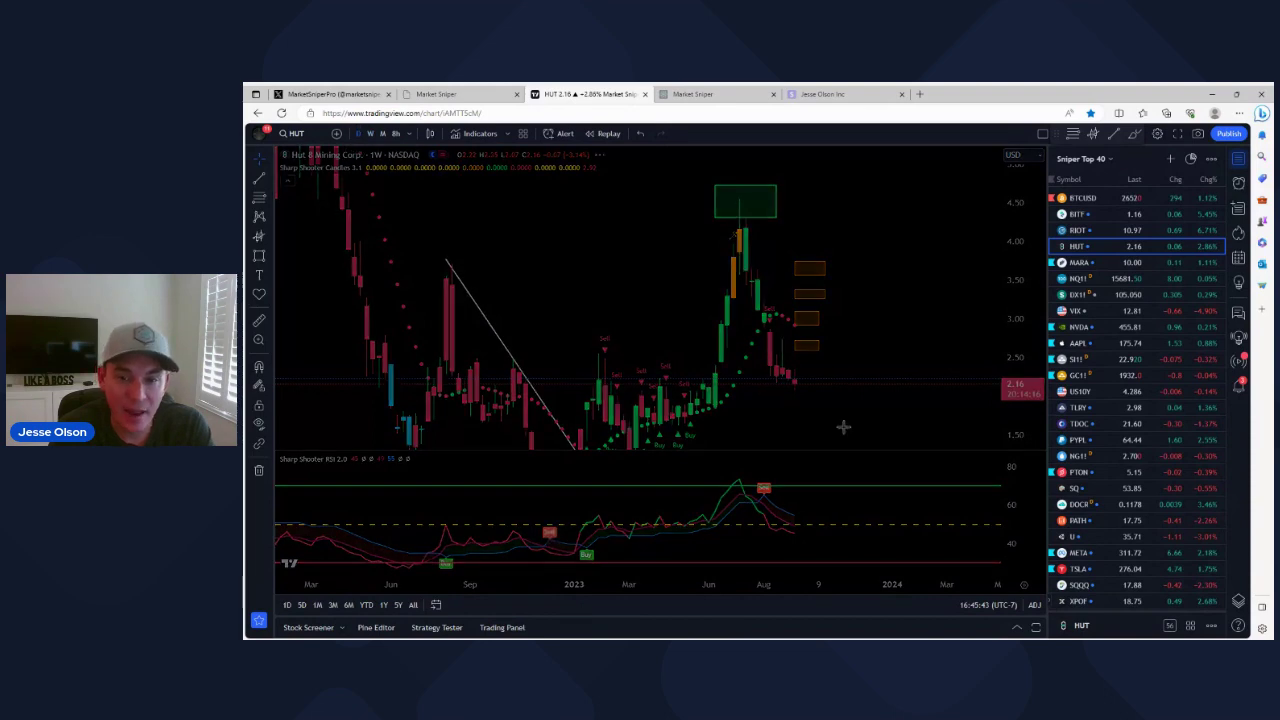
type("d")
key("Return")
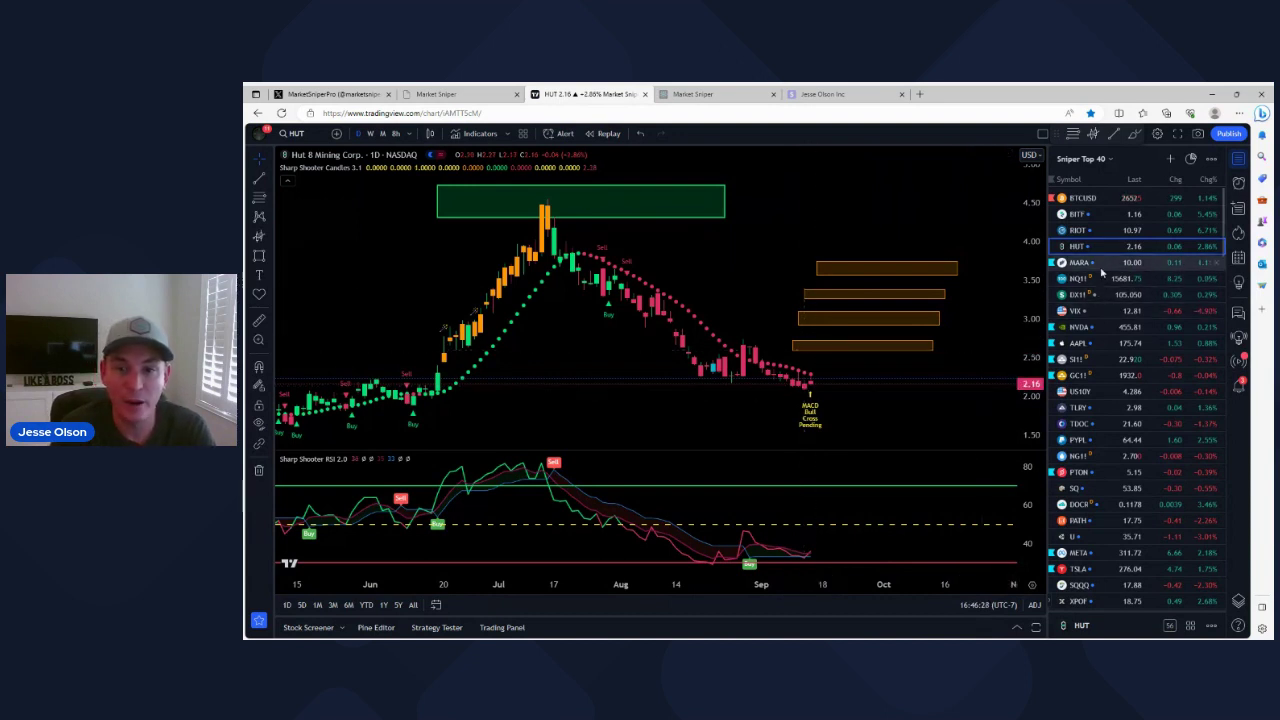
Put HUT on weekly candles and drag the lowest orange target box slightly higher.
left_click(832, 321)
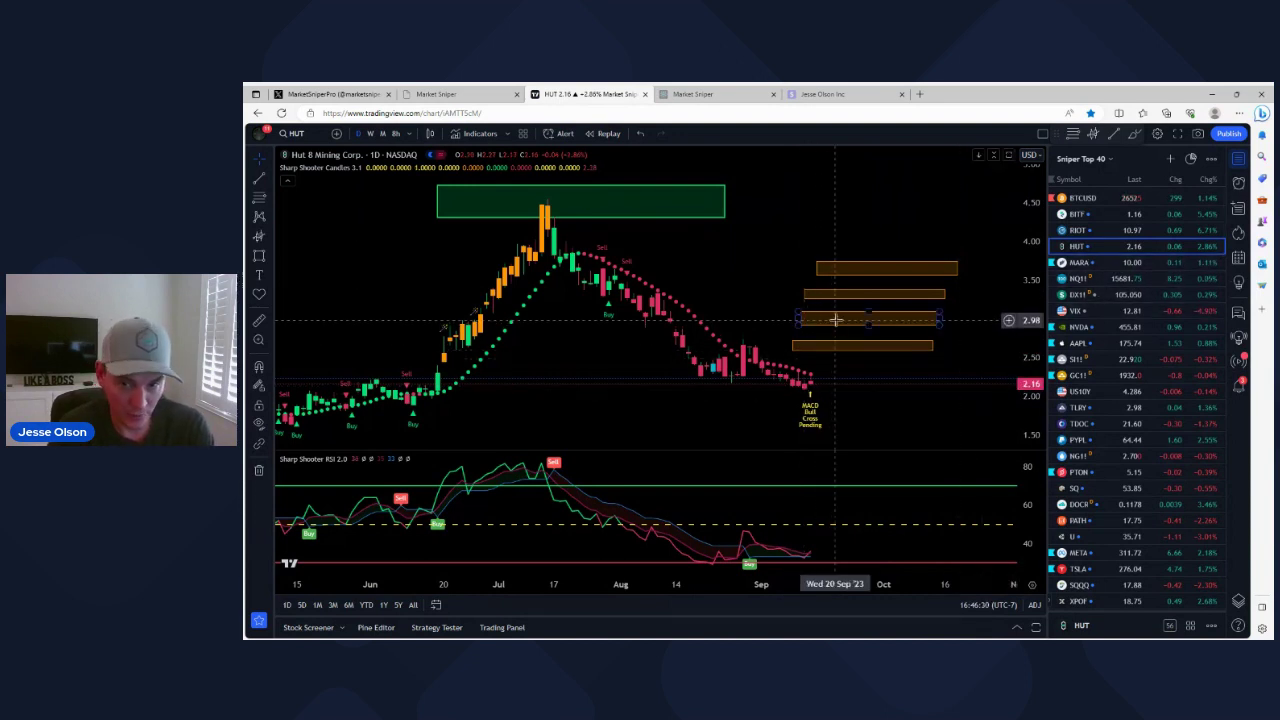
left_click(371, 135)
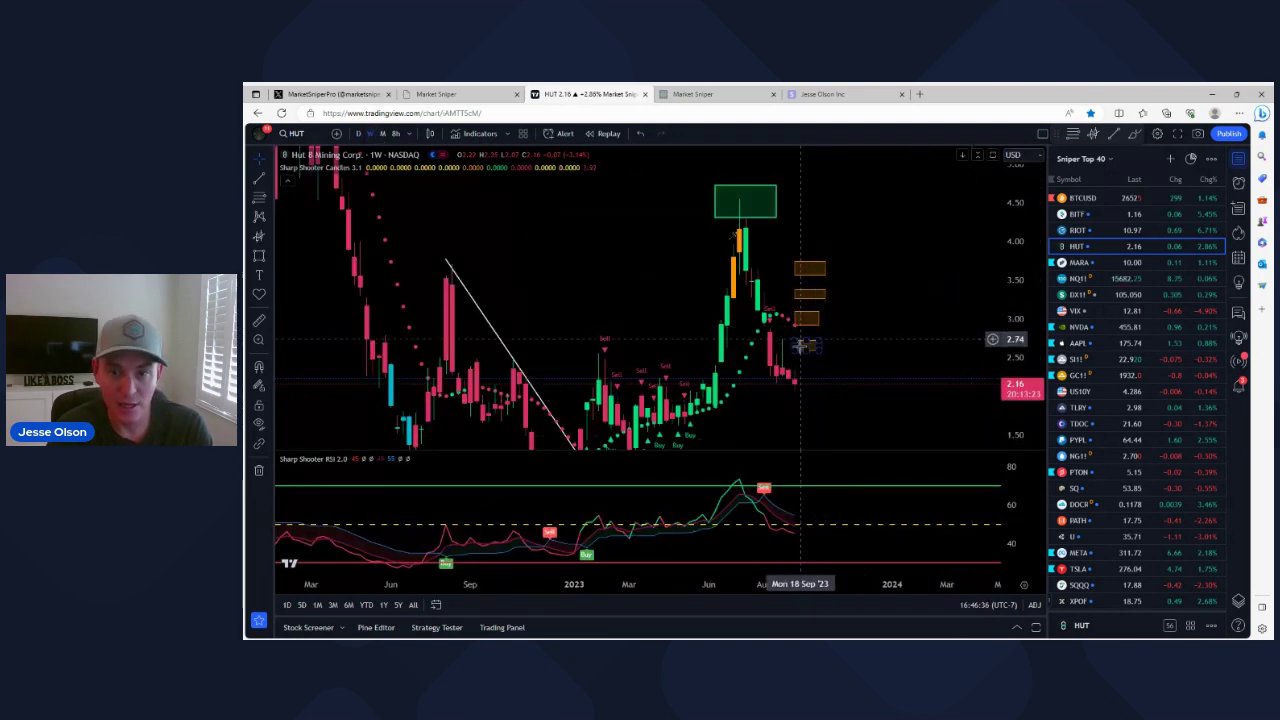
left_click(805, 346)
left_click_drag(805, 346, 820, 321)
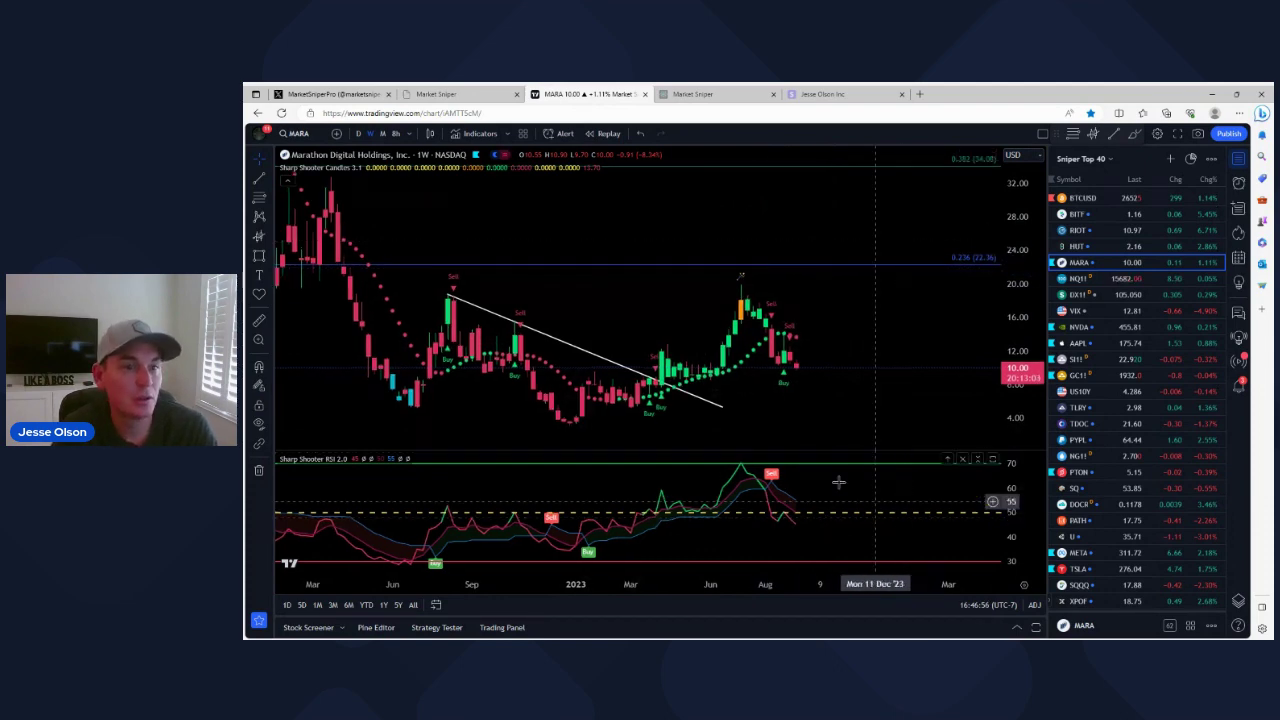
Switch MARA to daily candles and remove its white trendline and blue level line.
left_click(358, 133)
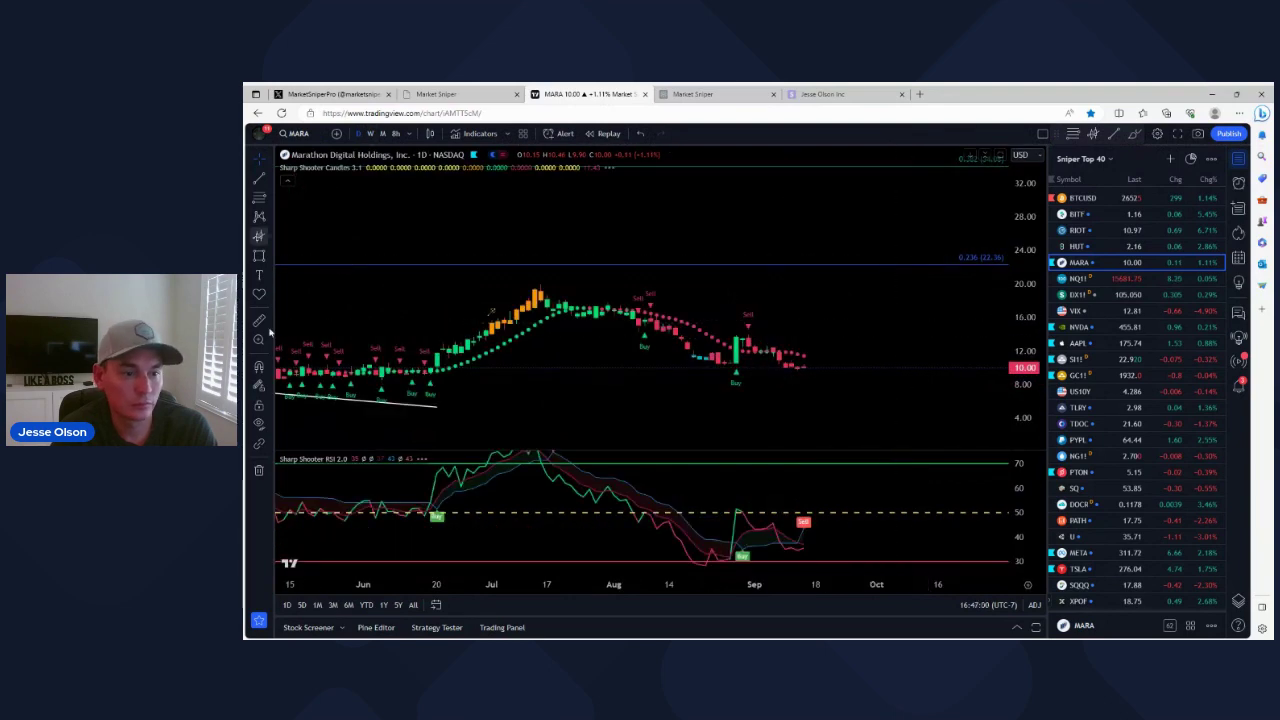
left_click(270, 470)
left_click(312, 469)
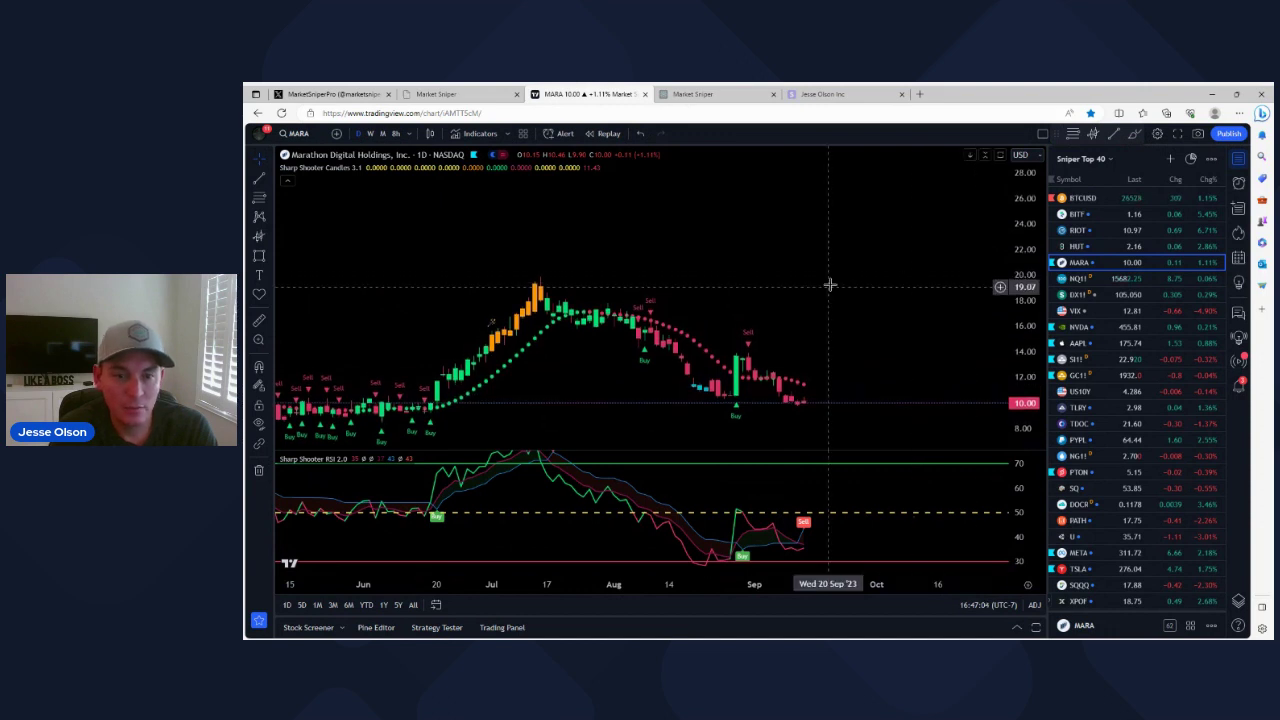
Refit MARA on June–September and measure the rally from the June low to the July peak.
left_click_drag(856, 271, 908, 226)
double_click(1043, 345)
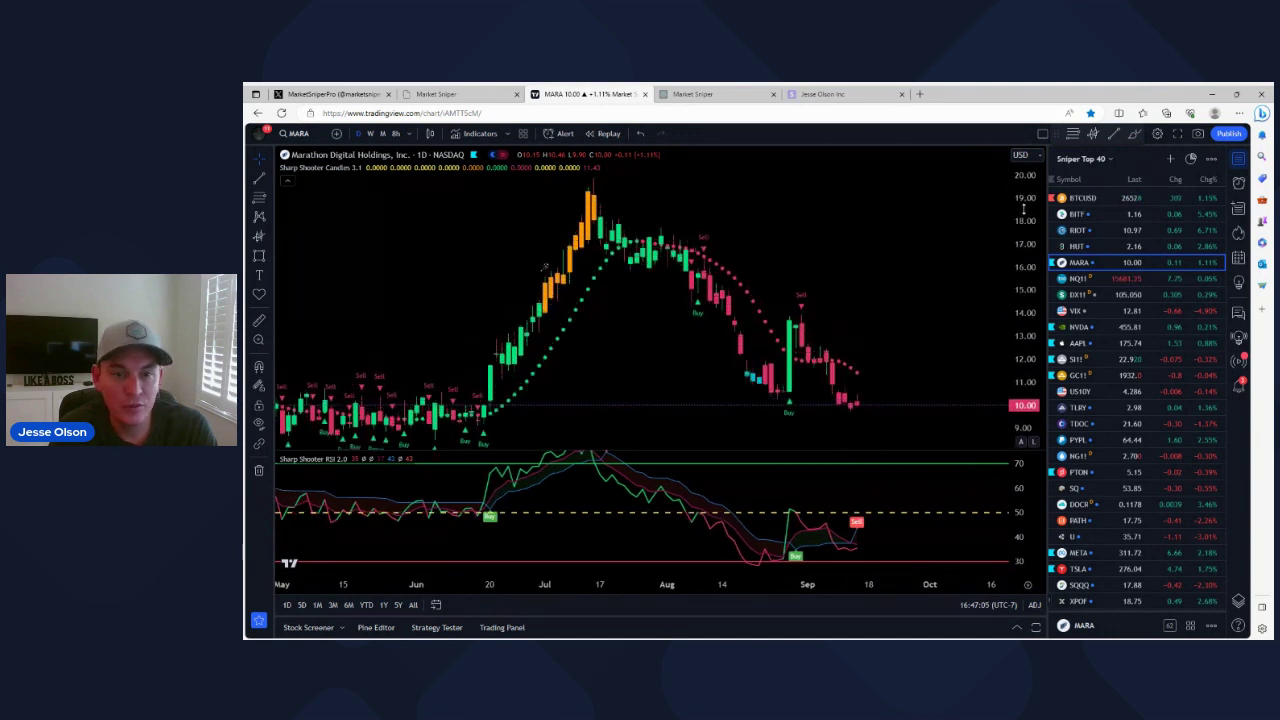
scroll(925, 272, "up", 2)
scroll(930, 270, "up", 3)
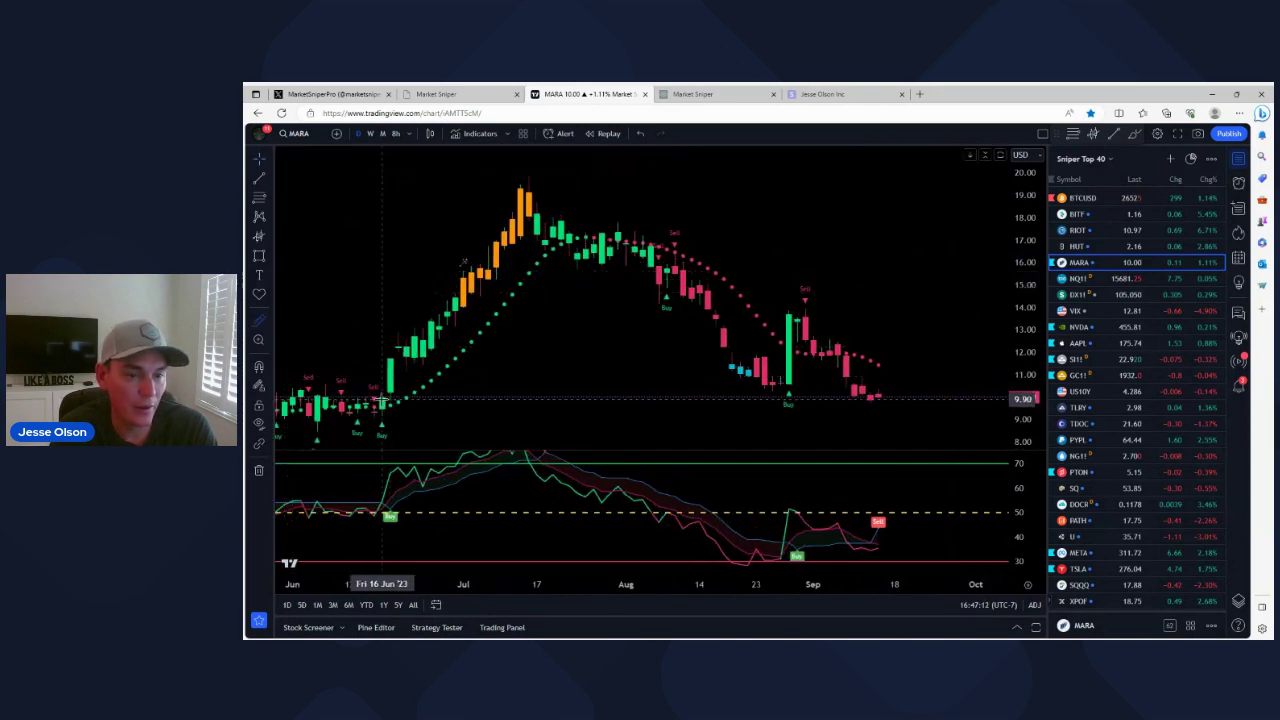
left_click(382, 400, "shift")
left_click(523, 183)
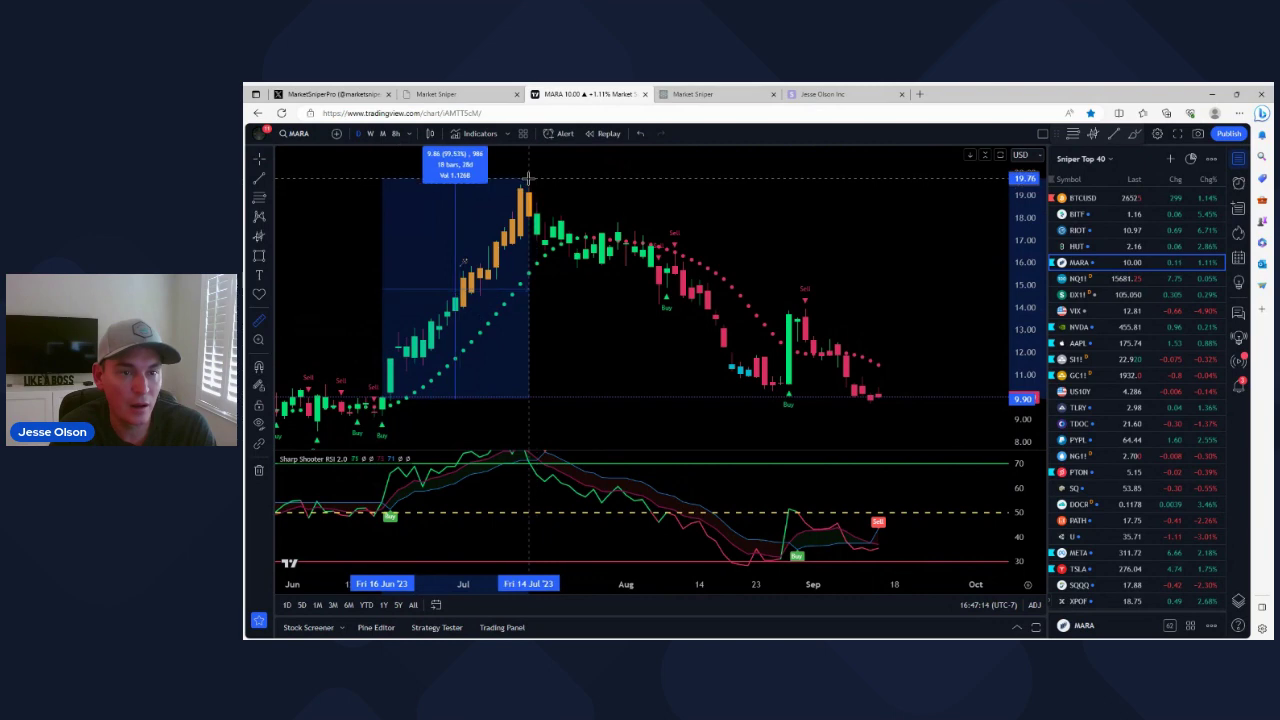
left_click(741, 195)
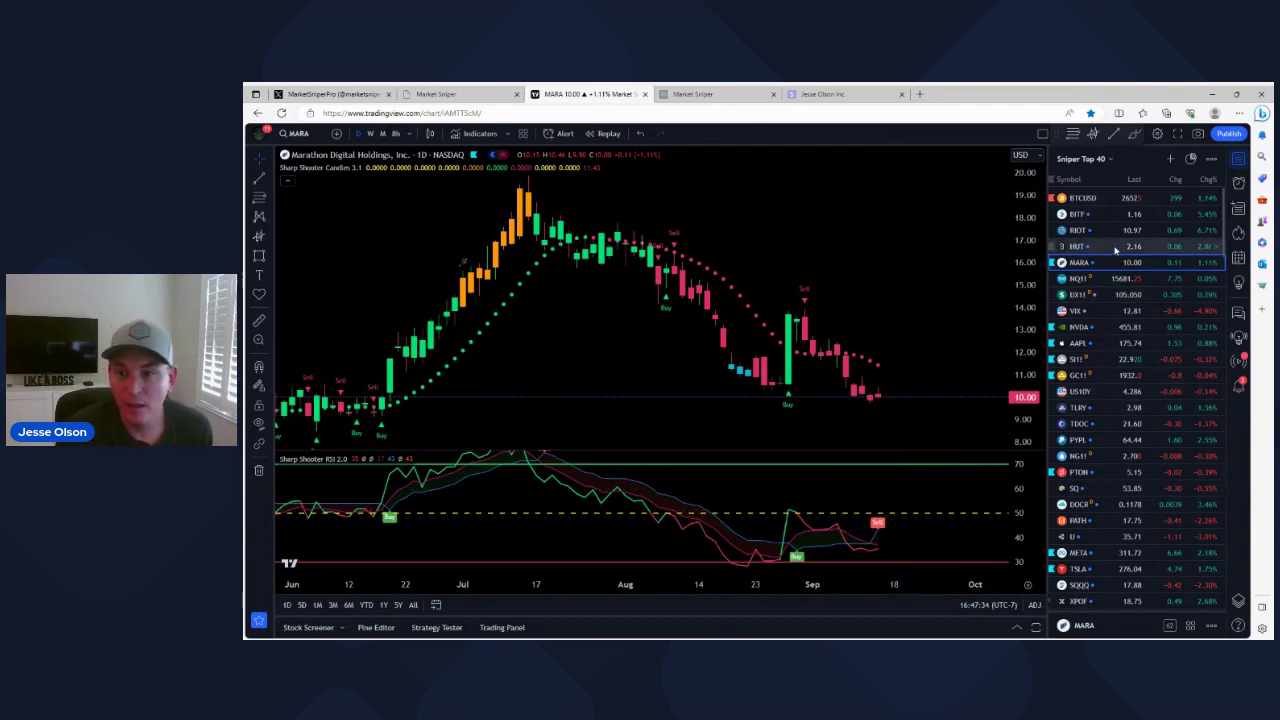
Flip through HUT, RIOT and BITF in the watchlist, ending back on RIOT.
left_click(1078, 246)
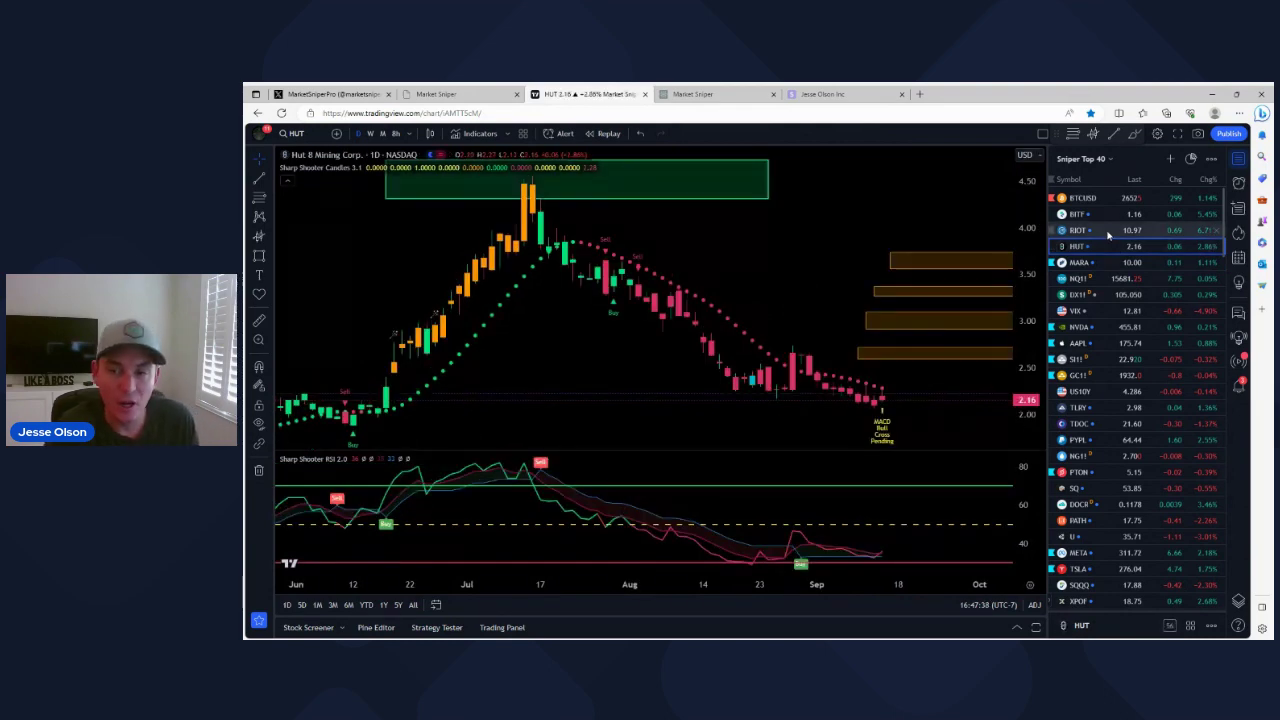
left_click(1108, 234)
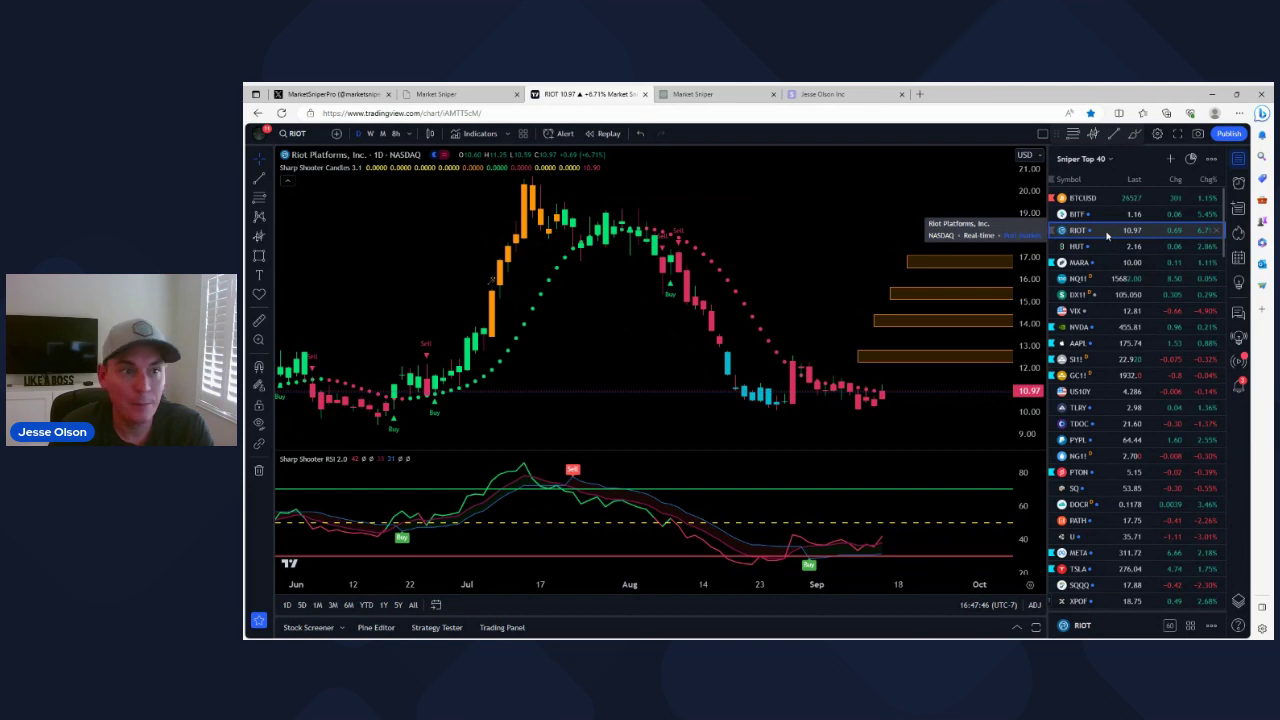
left_click(1098, 214)
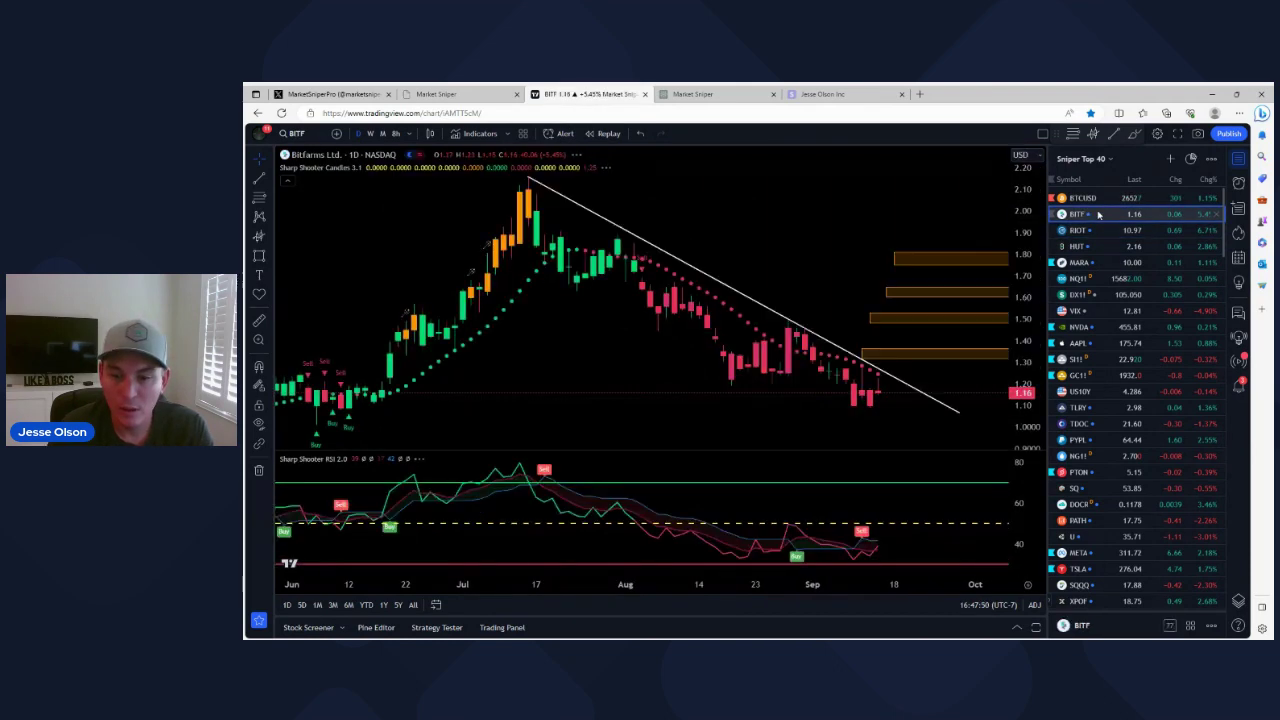
left_click(1094, 231)
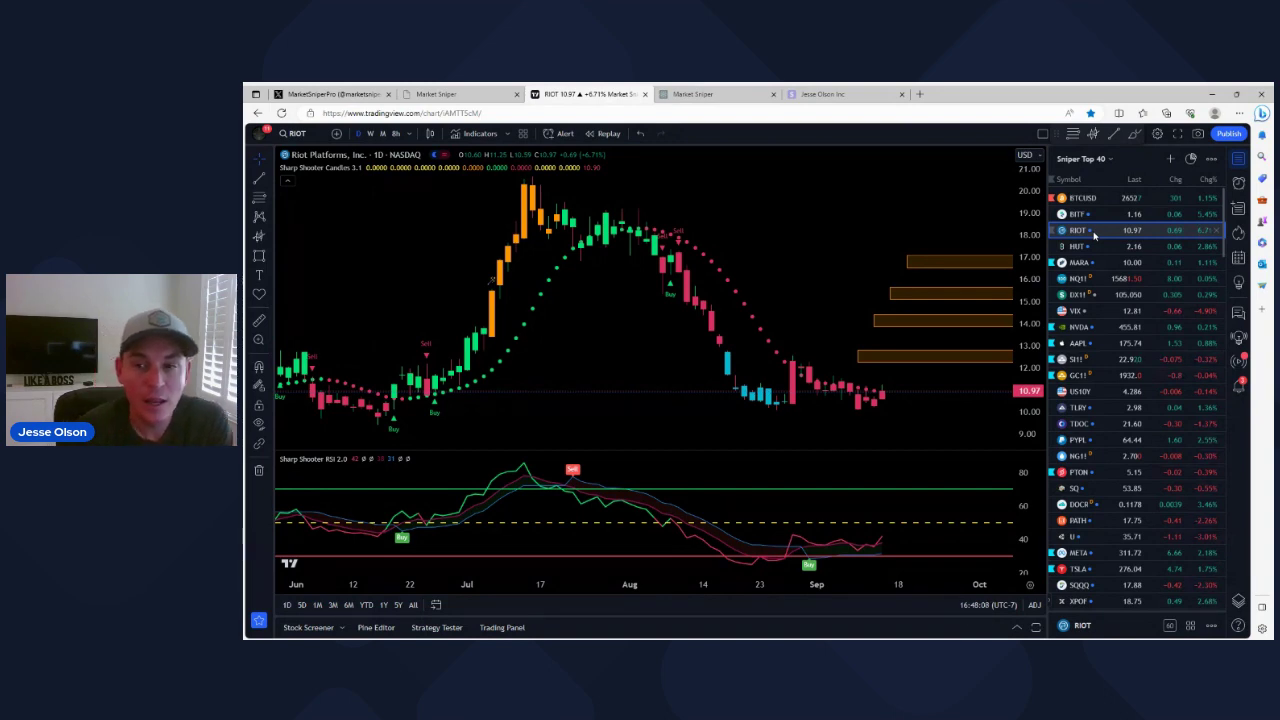
Reframe the RIOT chart and switch it to 12-hour candles.
left_click_drag(800, 236, 728, 237)
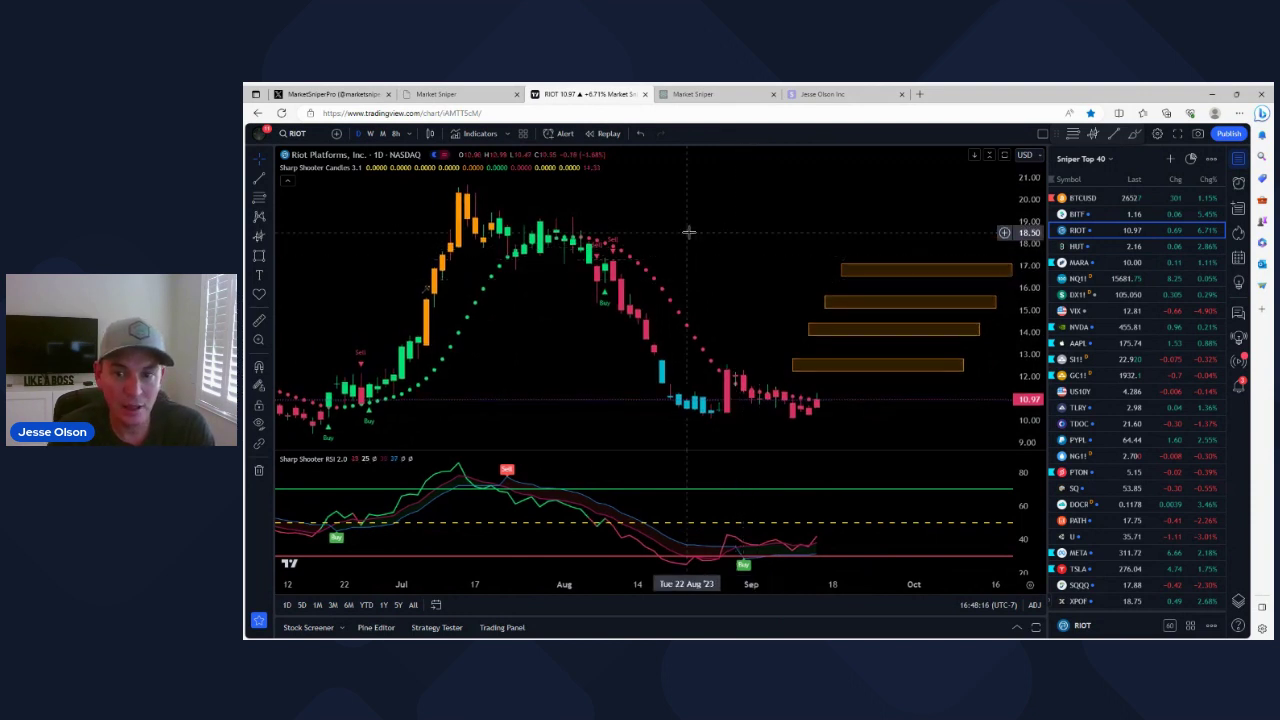
scroll(686, 229, "down", 3)
scroll(636, 231, "right", 1)
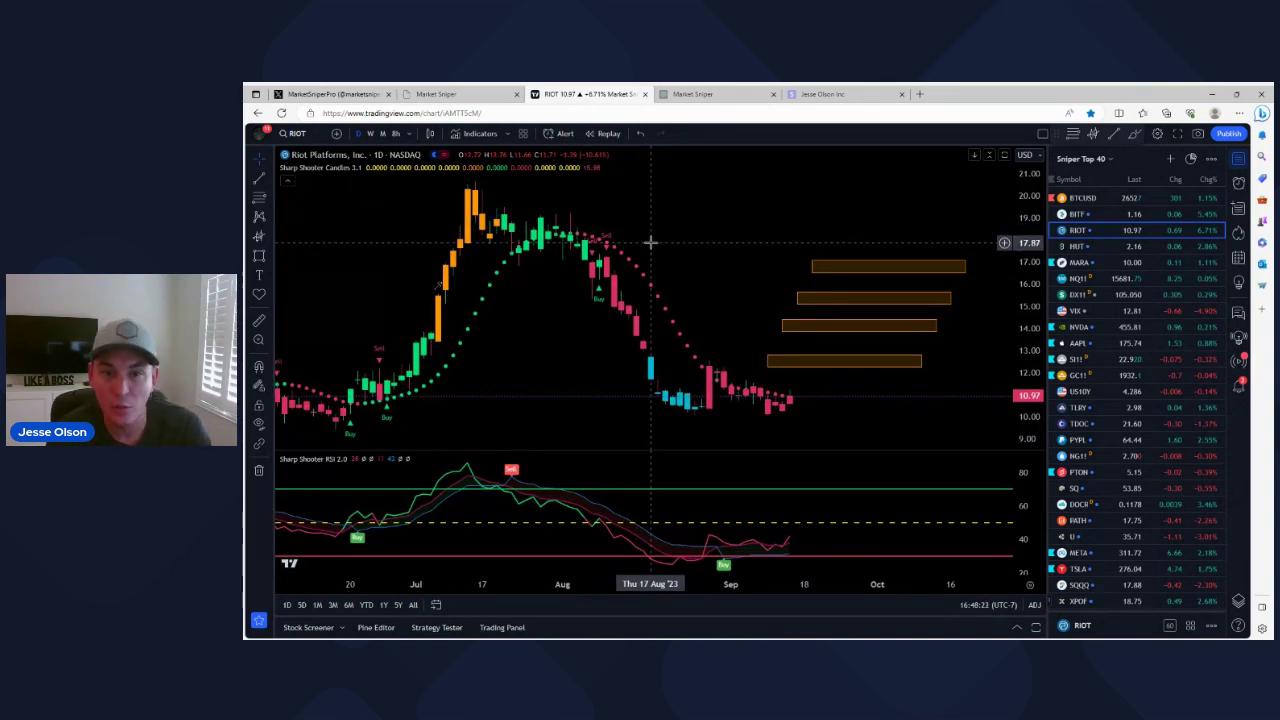
scroll(600, 235, "right", 1)
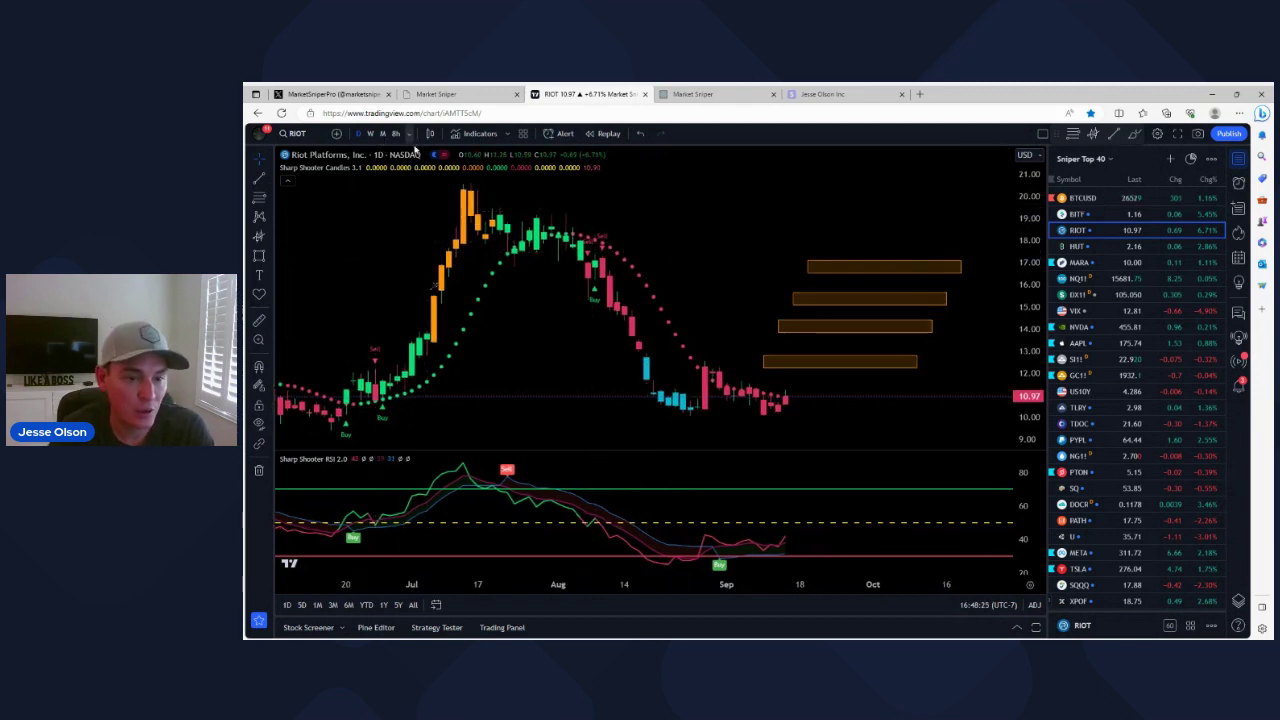
left_click(409, 134)
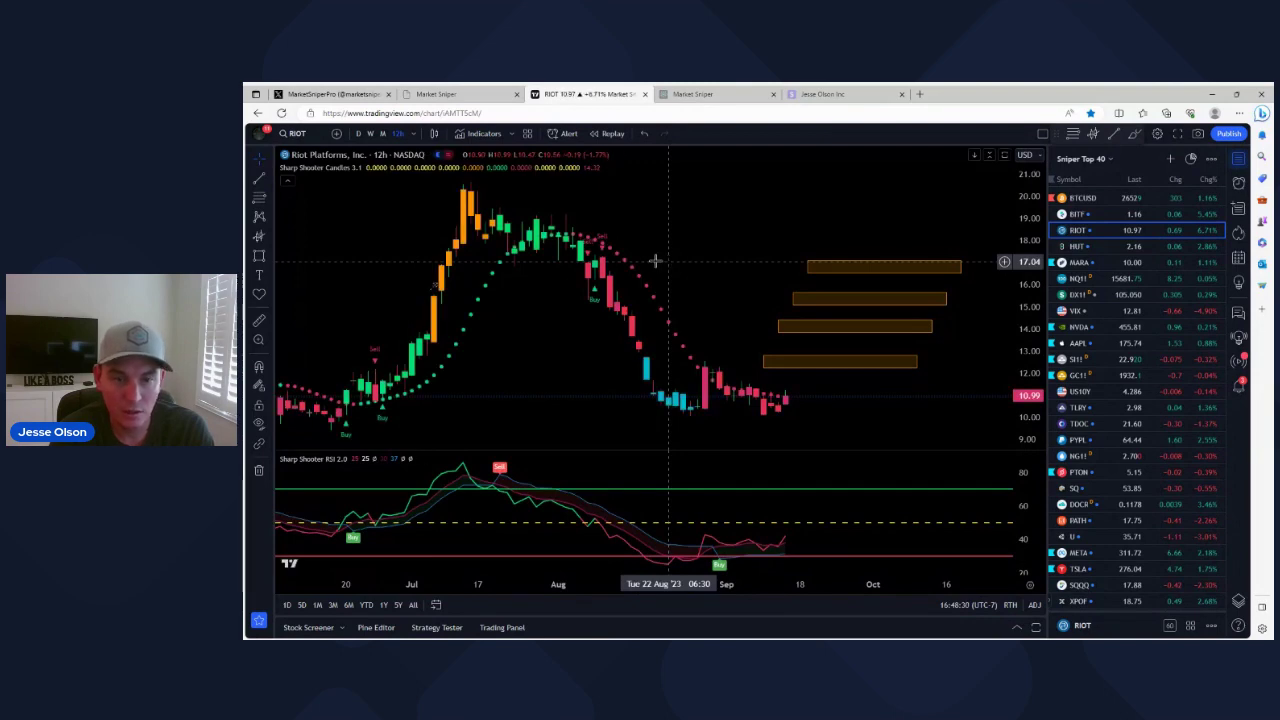
Move RIOT from 8-hour to 4-hour candles, then zoom out and pan back to July.
left_click(416, 135)
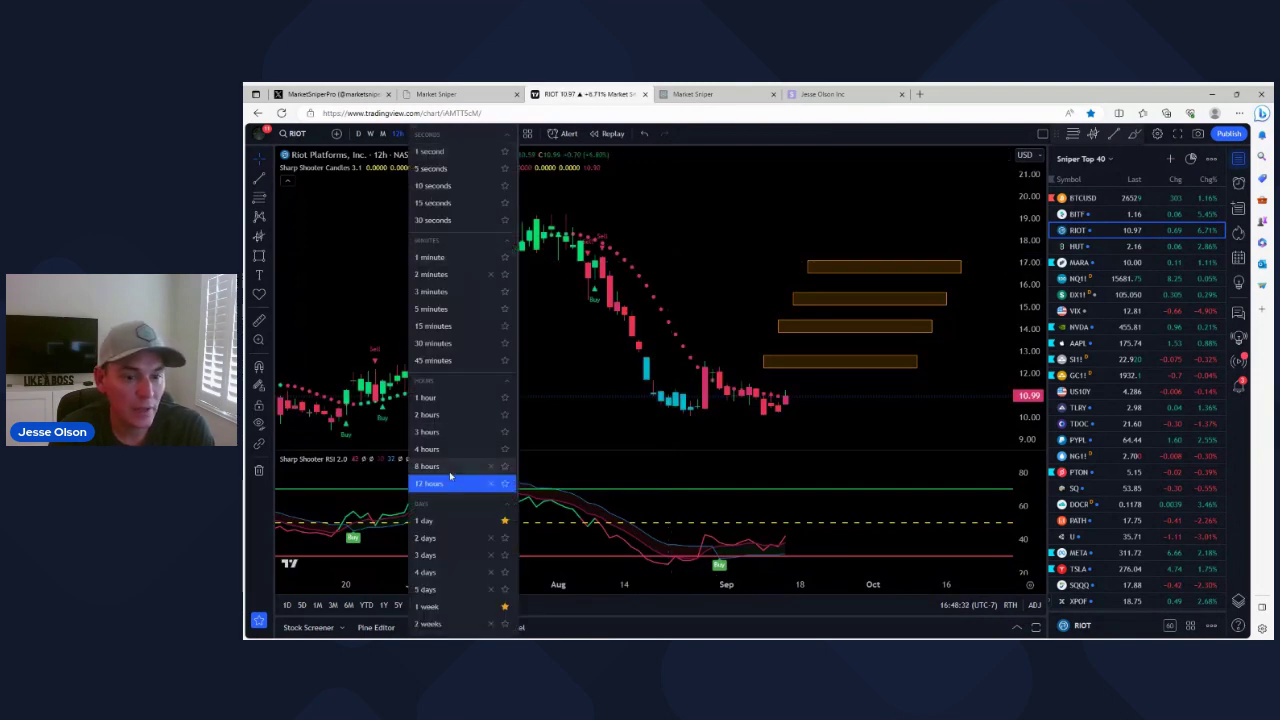
left_click(460, 470)
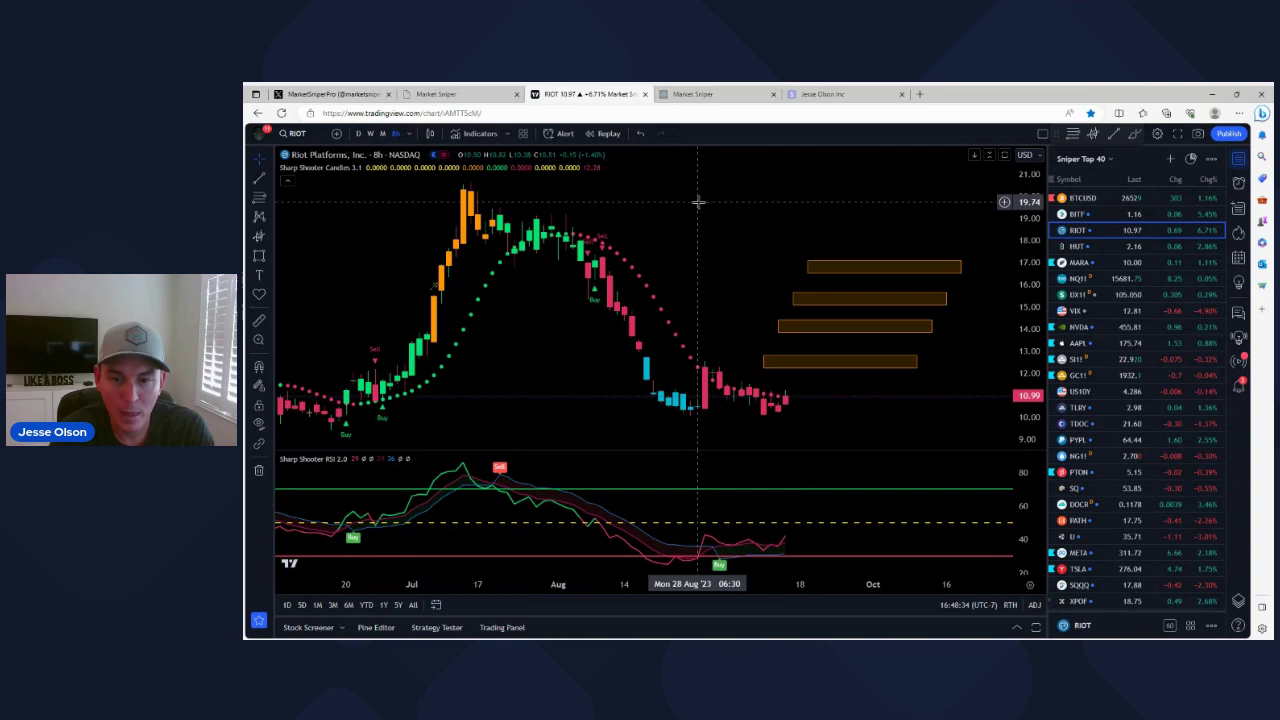
left_click(406, 135)
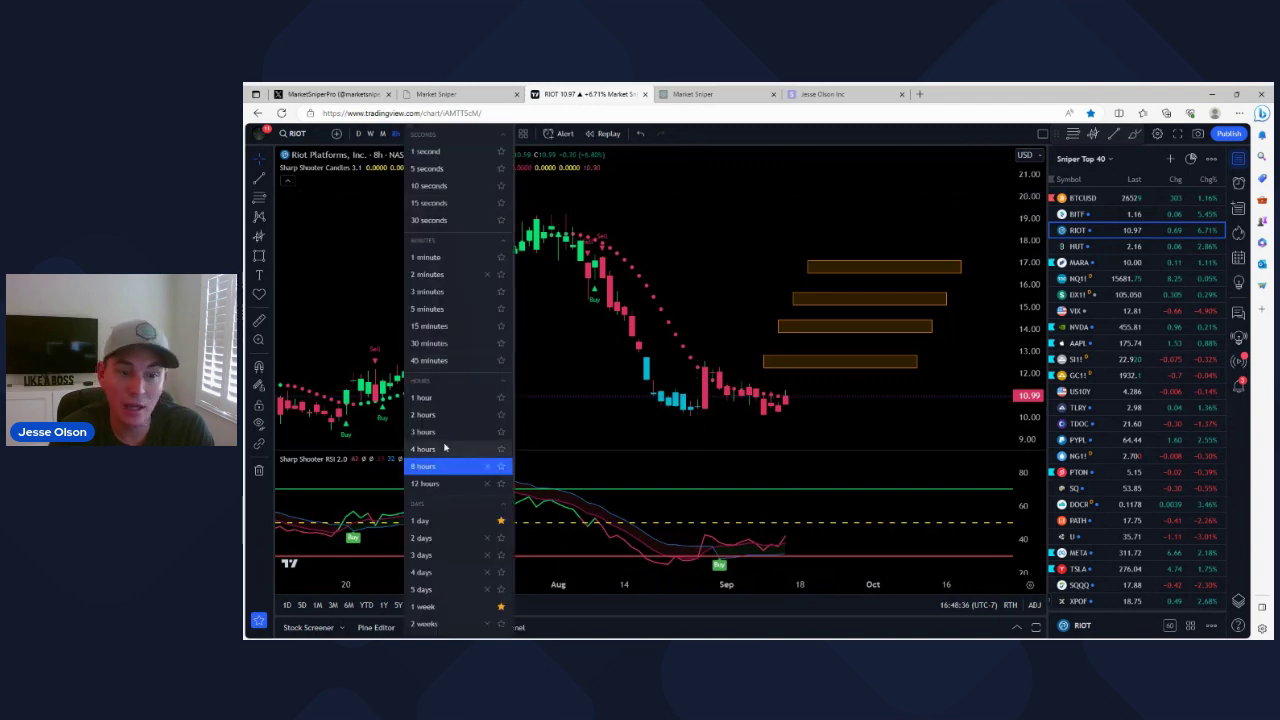
left_click(440, 452)
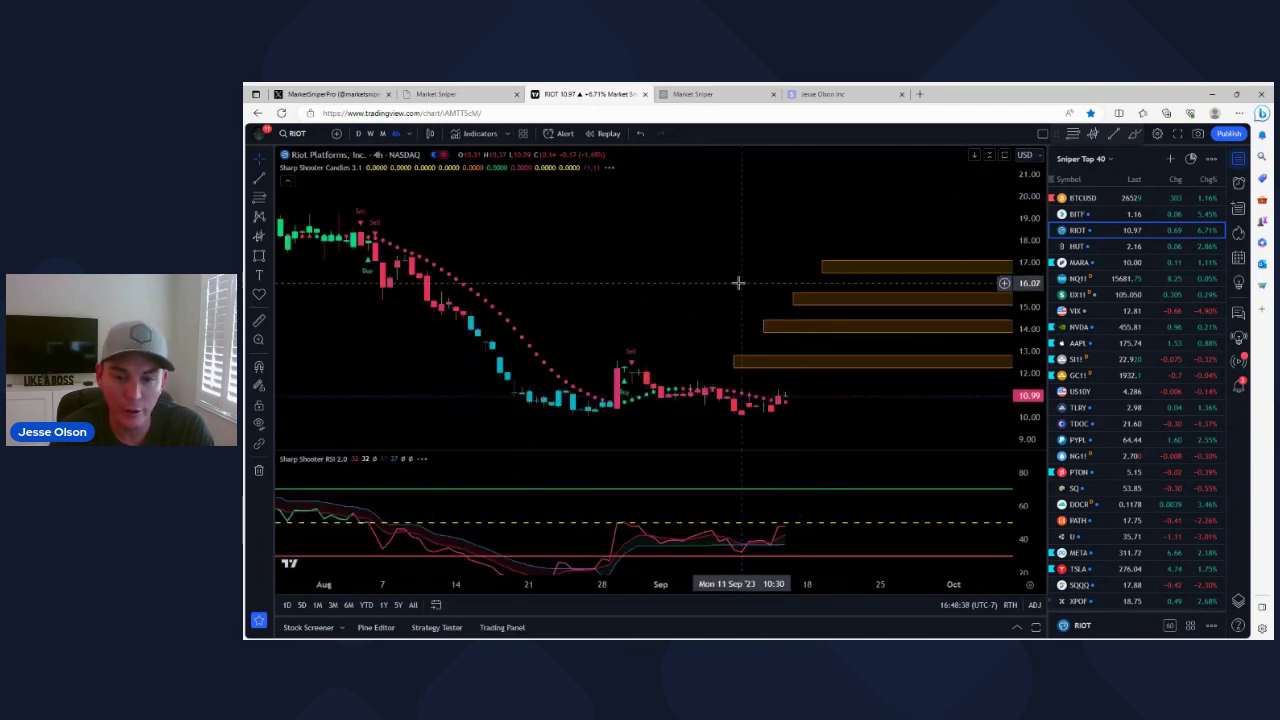
scroll(745, 283, "down", 3)
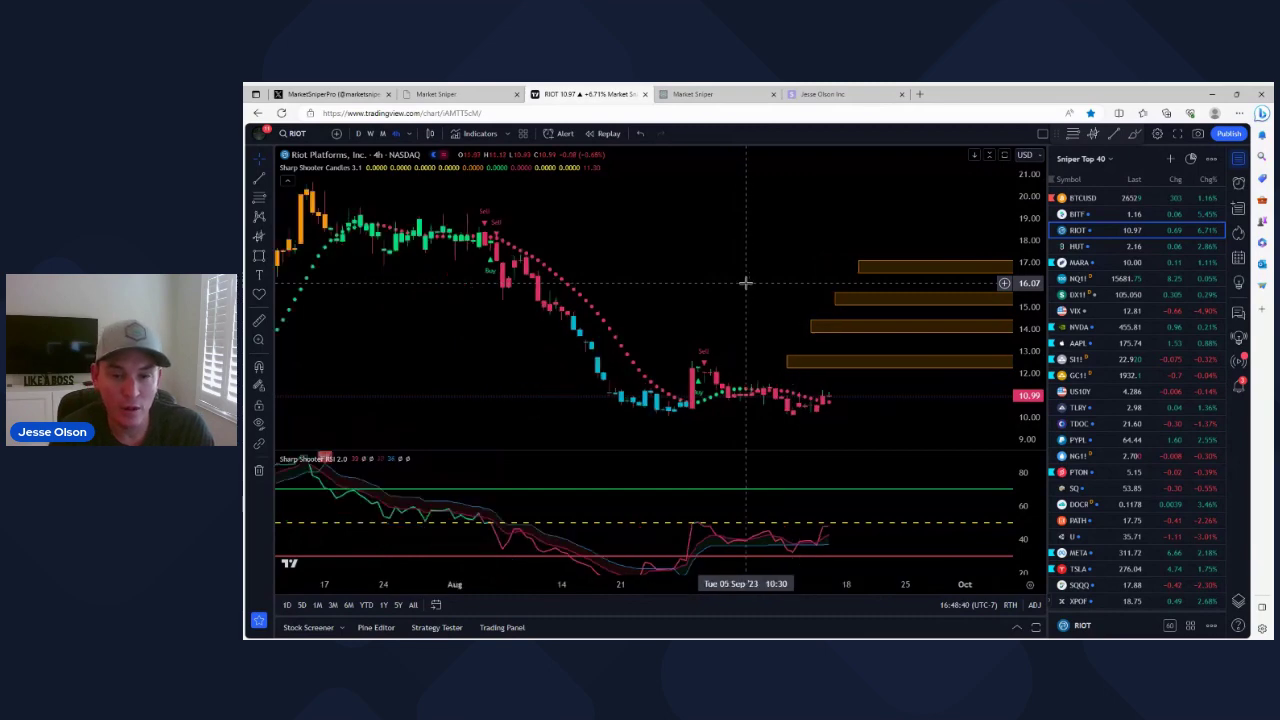
left_click_drag(745, 283, 793, 232)
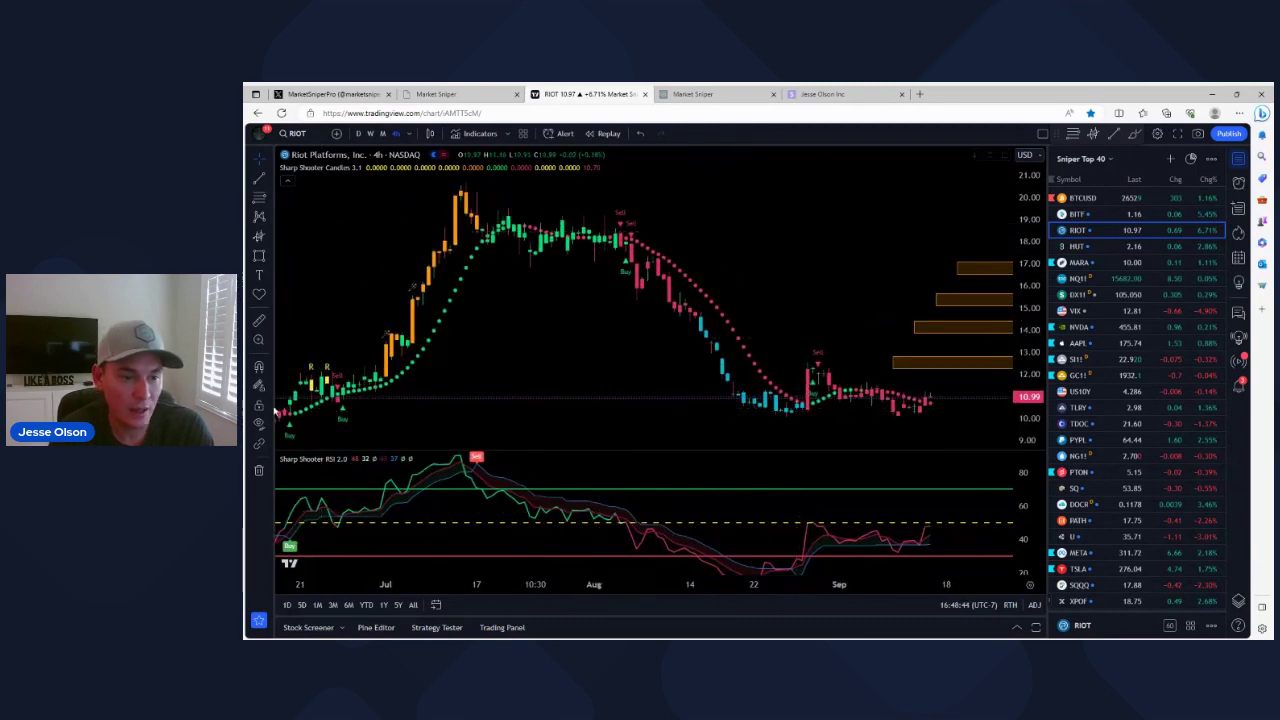
left_click(258, 320)
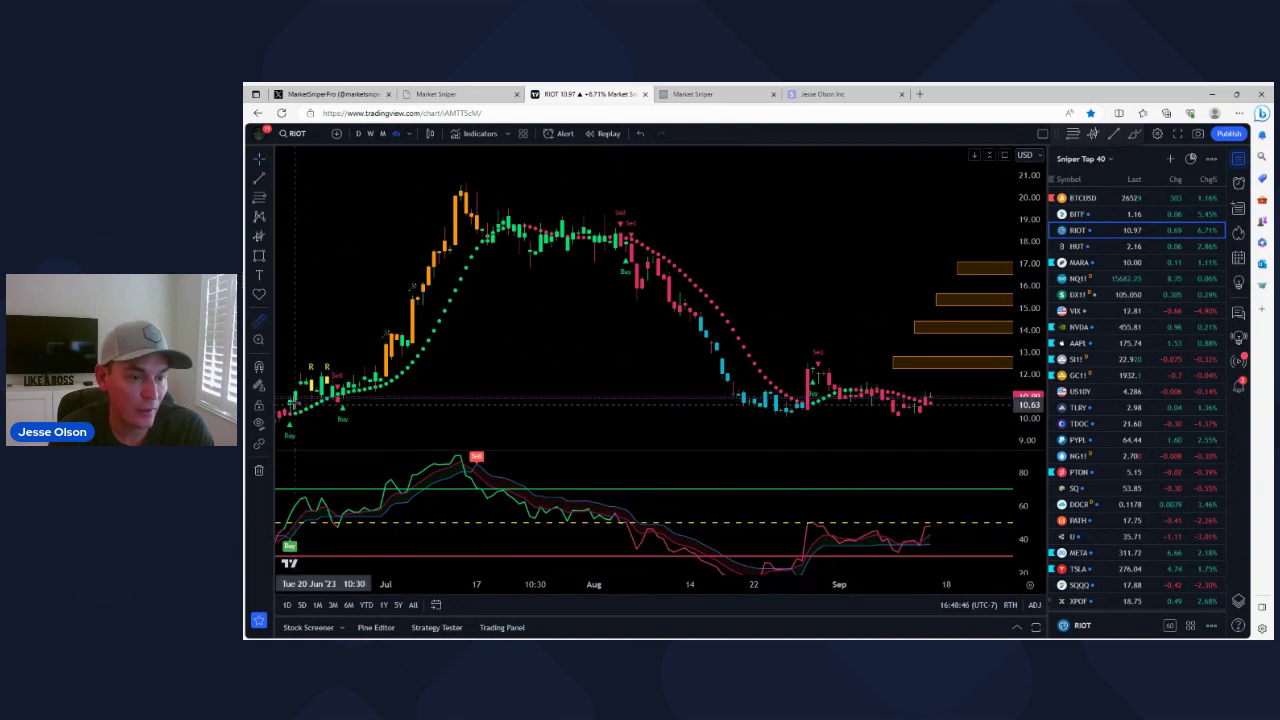
left_click_drag(401, 311, 465, 185)
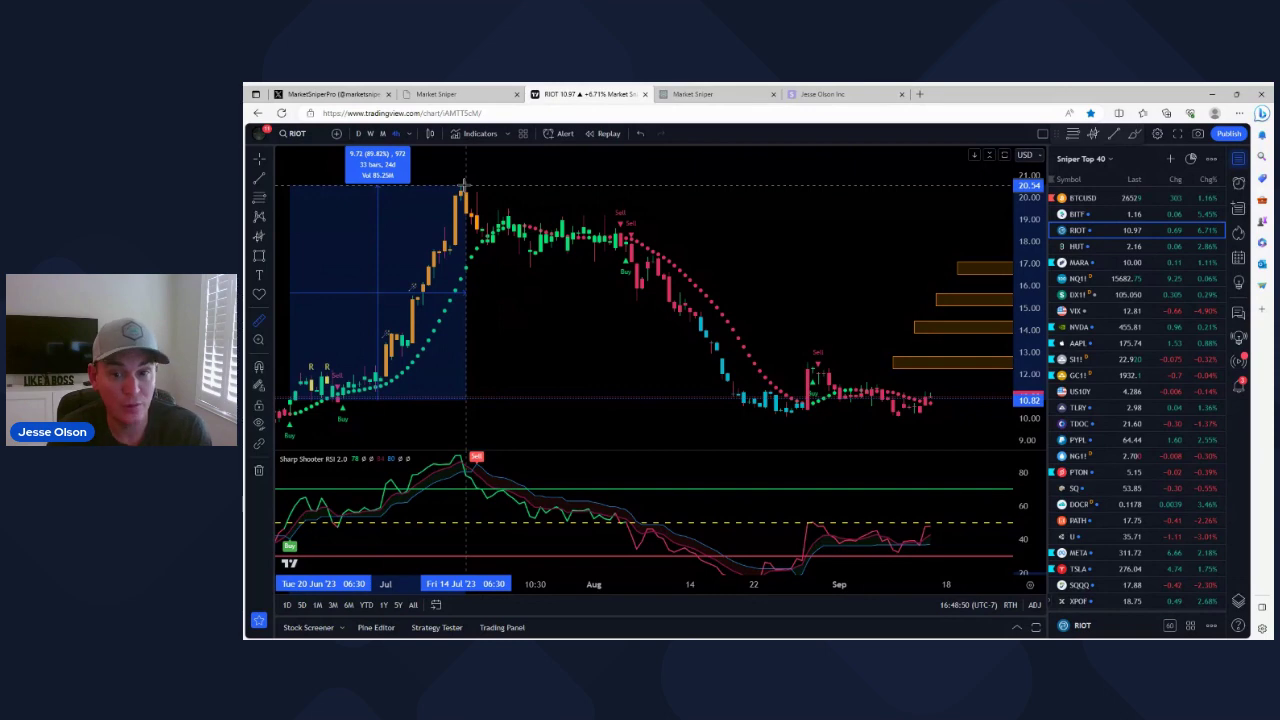
left_click(602, 188)
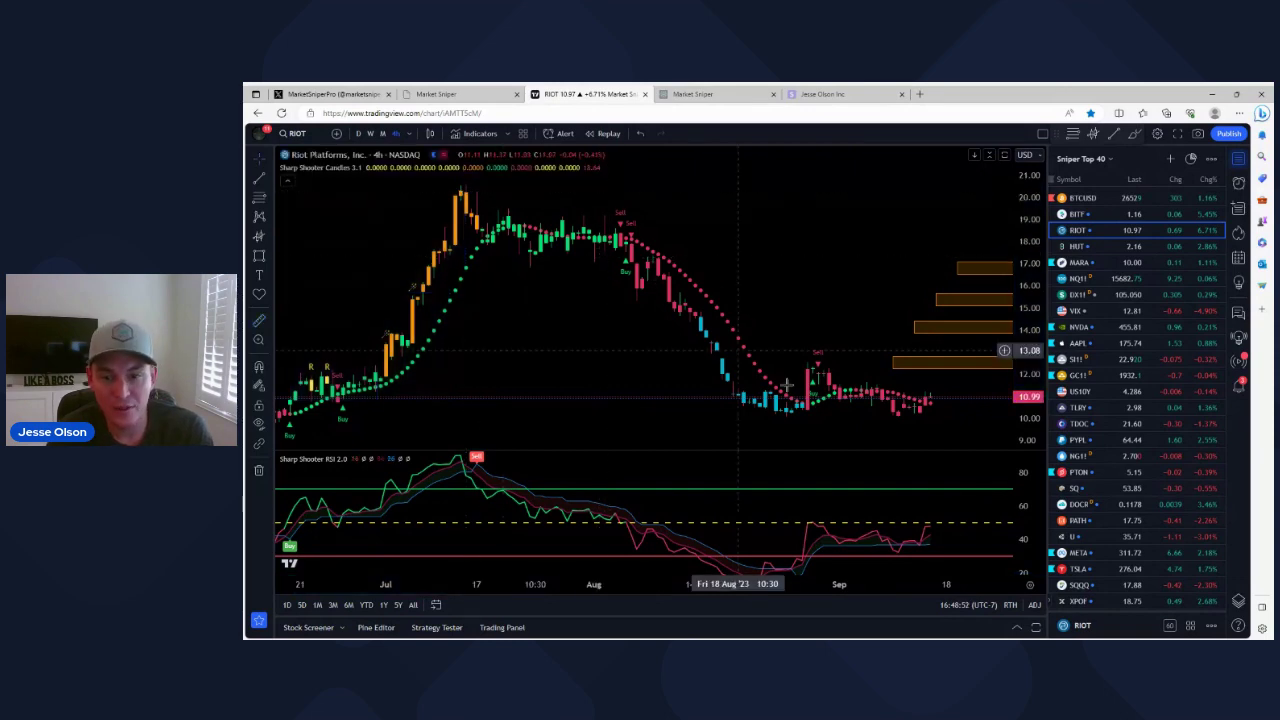
left_click_drag(816, 285, 663, 286)
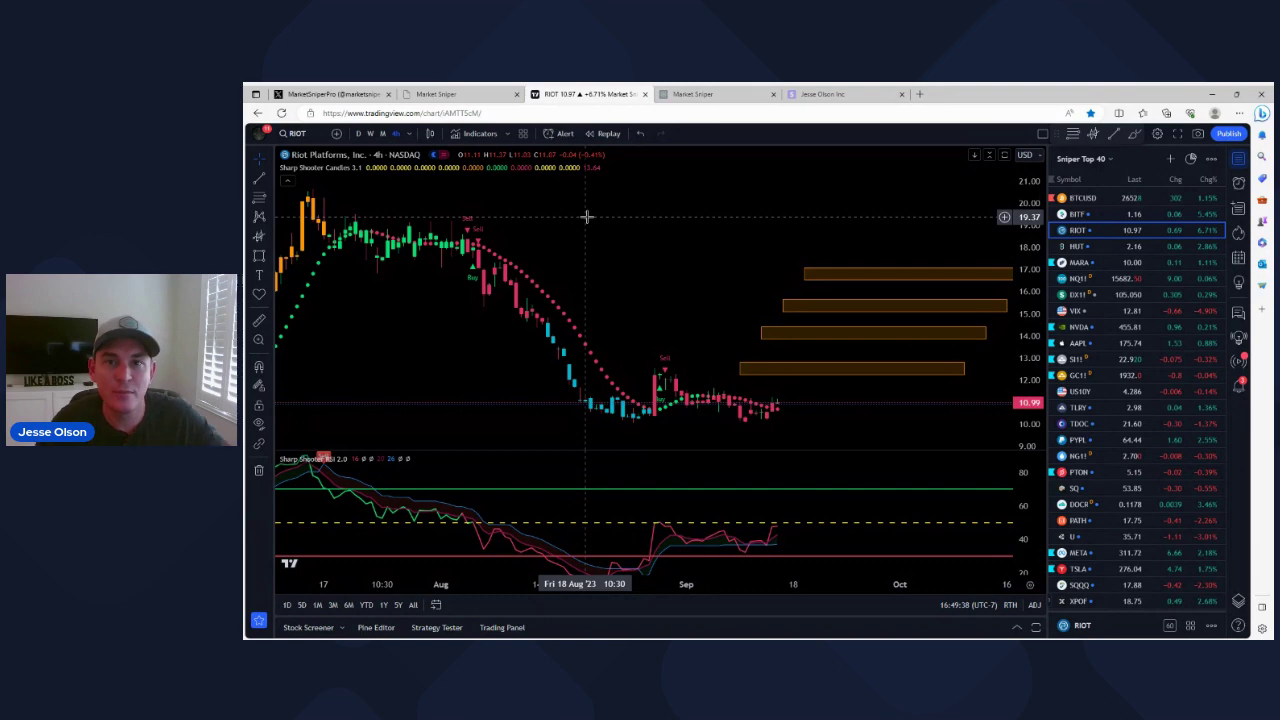
mouse_move(587, 216)
left_mouse_down()
mouse_move(666, 223)
mouse_move(600, 222)
left_mouse_up()
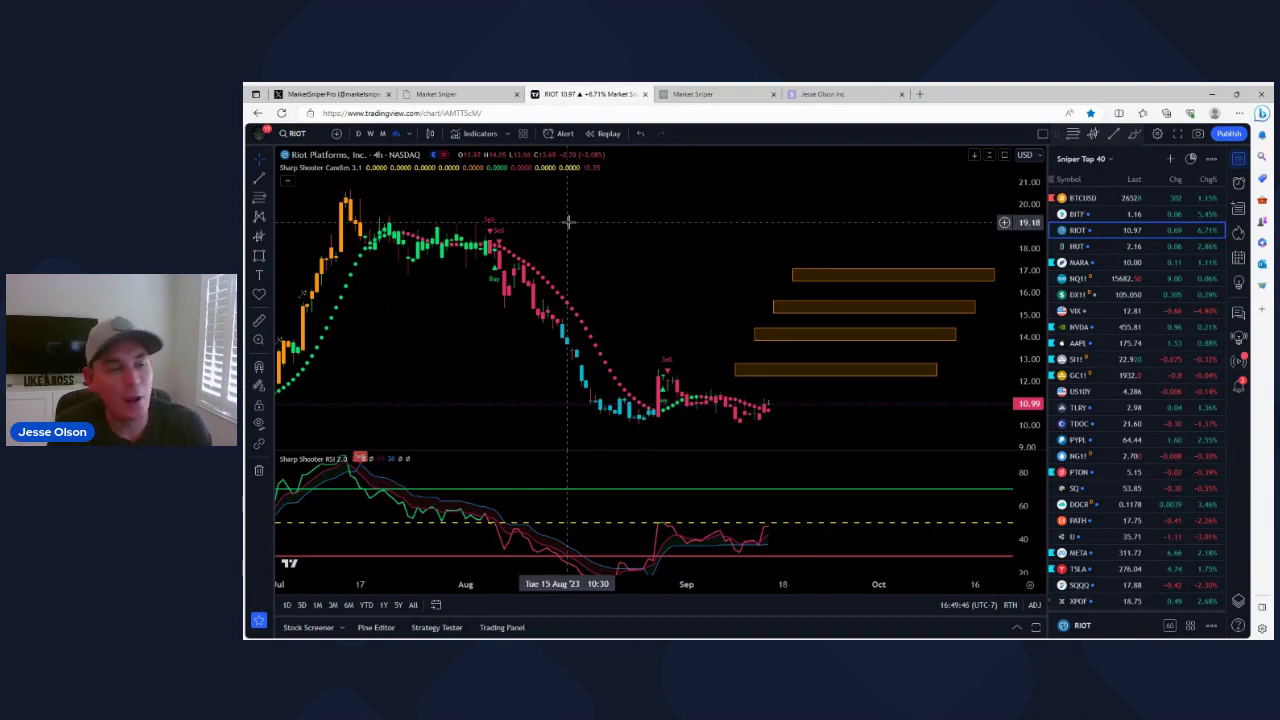
left_click_drag(571, 220, 565, 229)
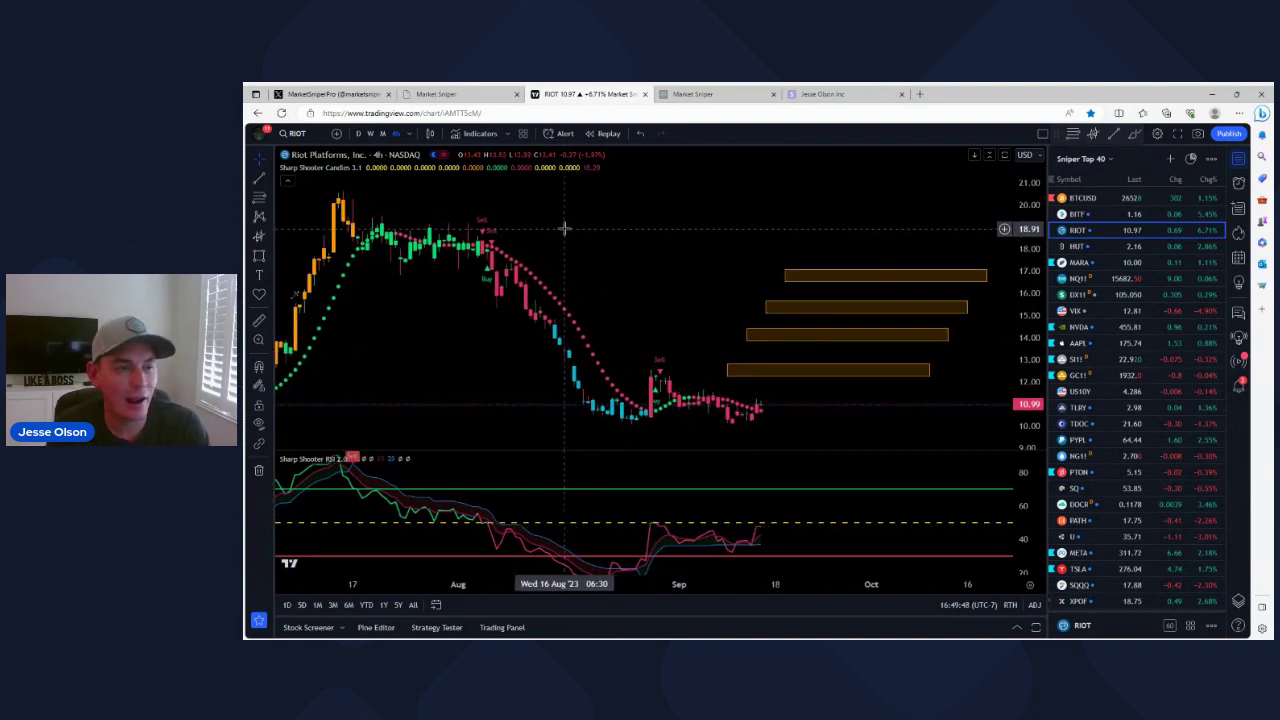